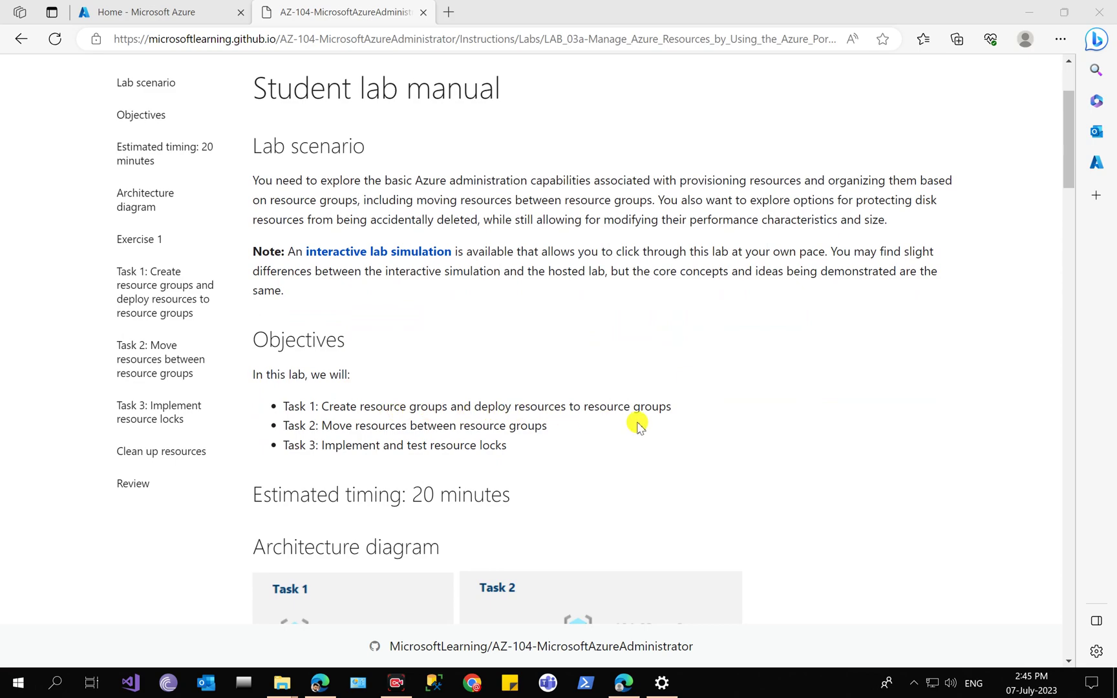
- Following Task 1 of the lab manual, search the Azure portal for the Disks service and start creating a managed disk
scroll(637, 425, down, 2)
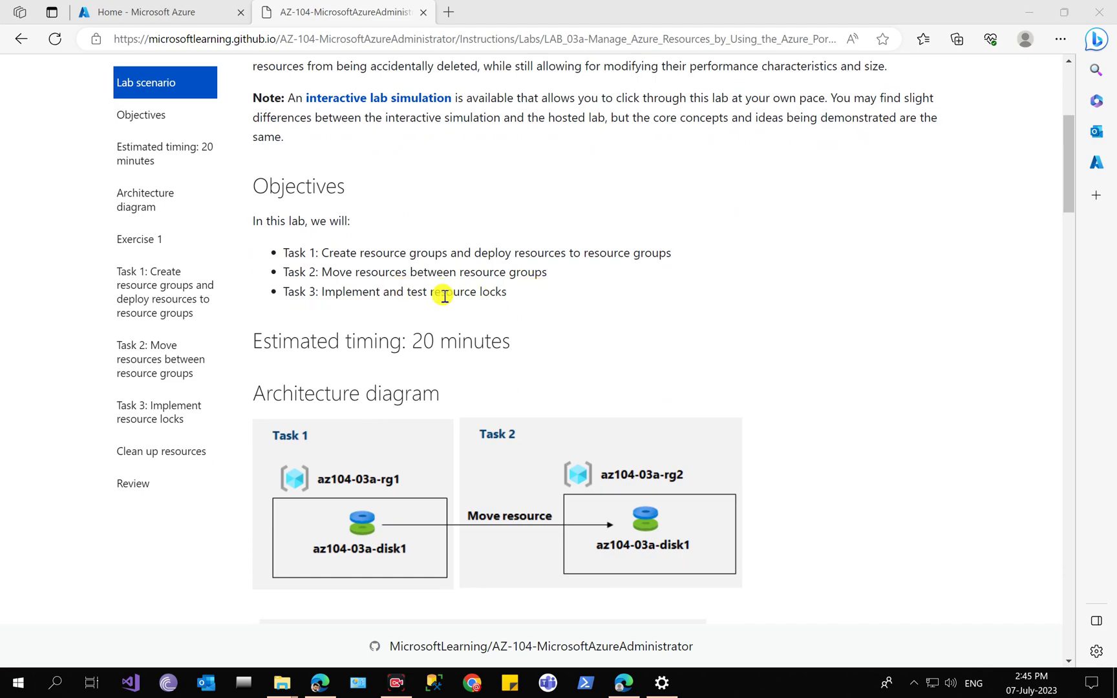
scroll(478, 296, down, 10)
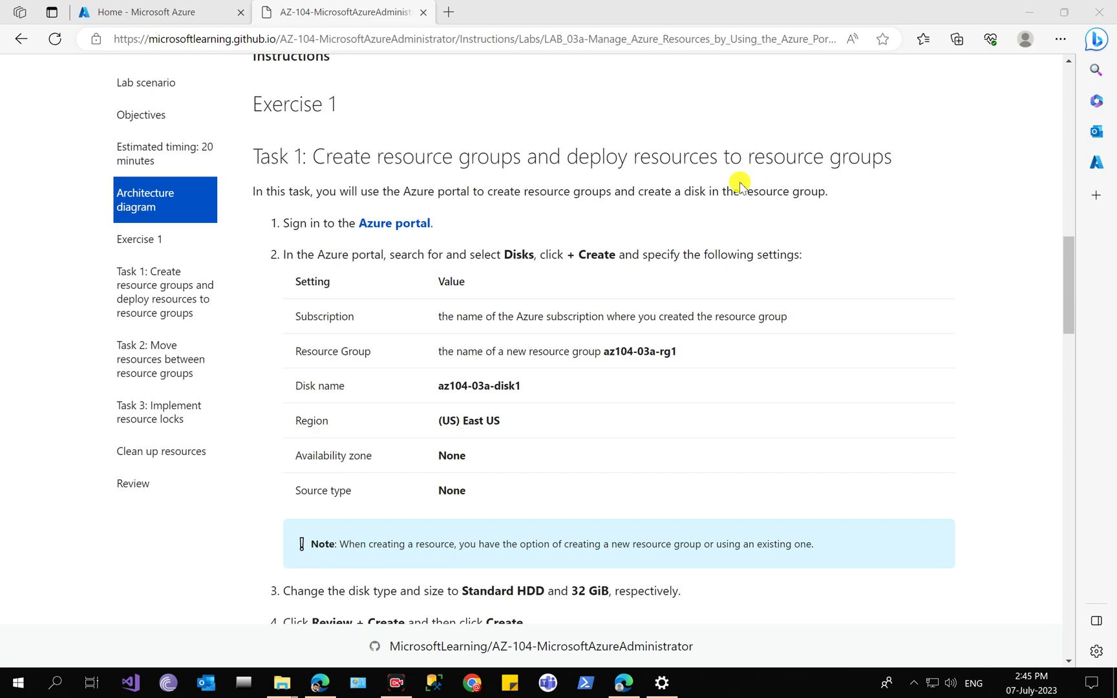
click(158, 7)
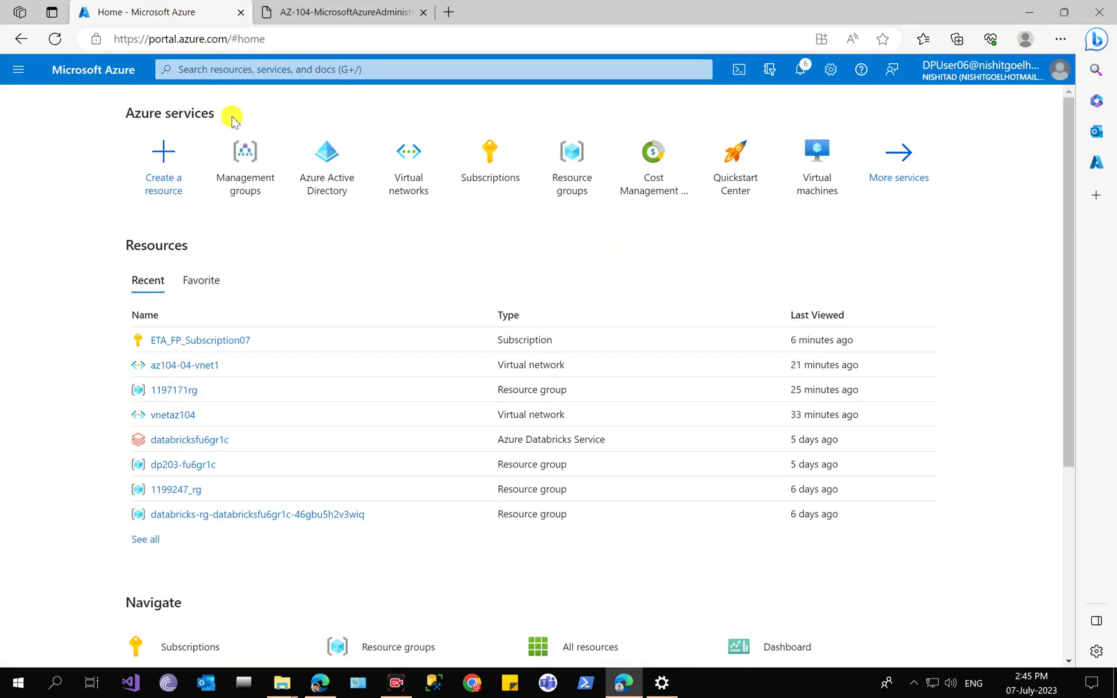
click(336, 12)
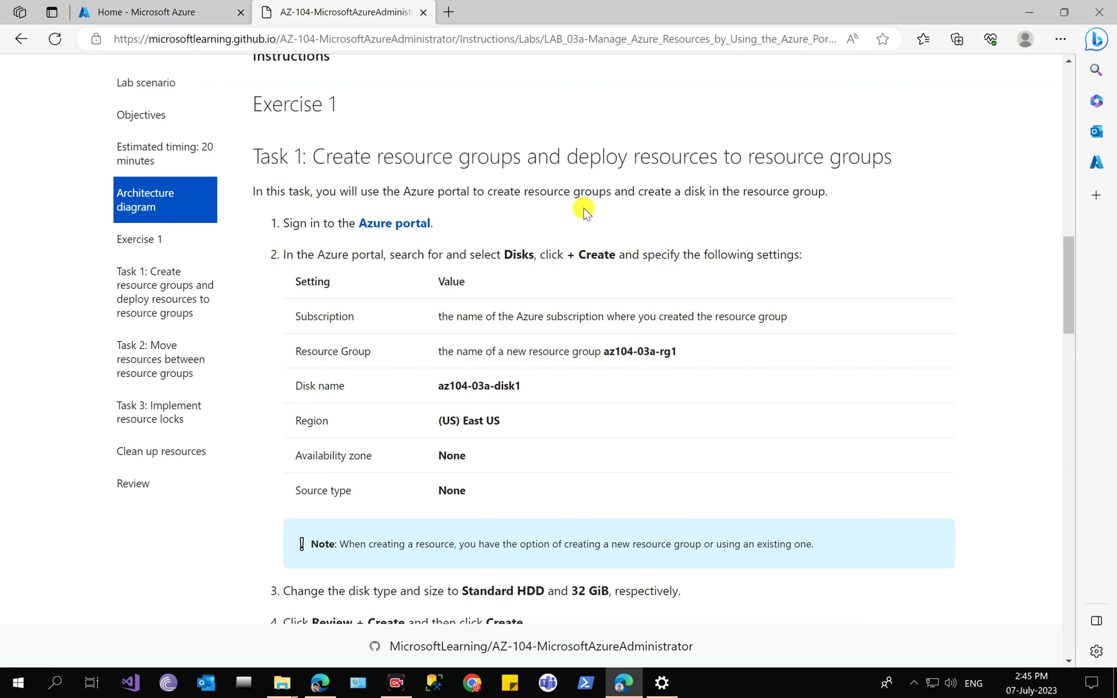
click(95, 6)
click(235, 71)
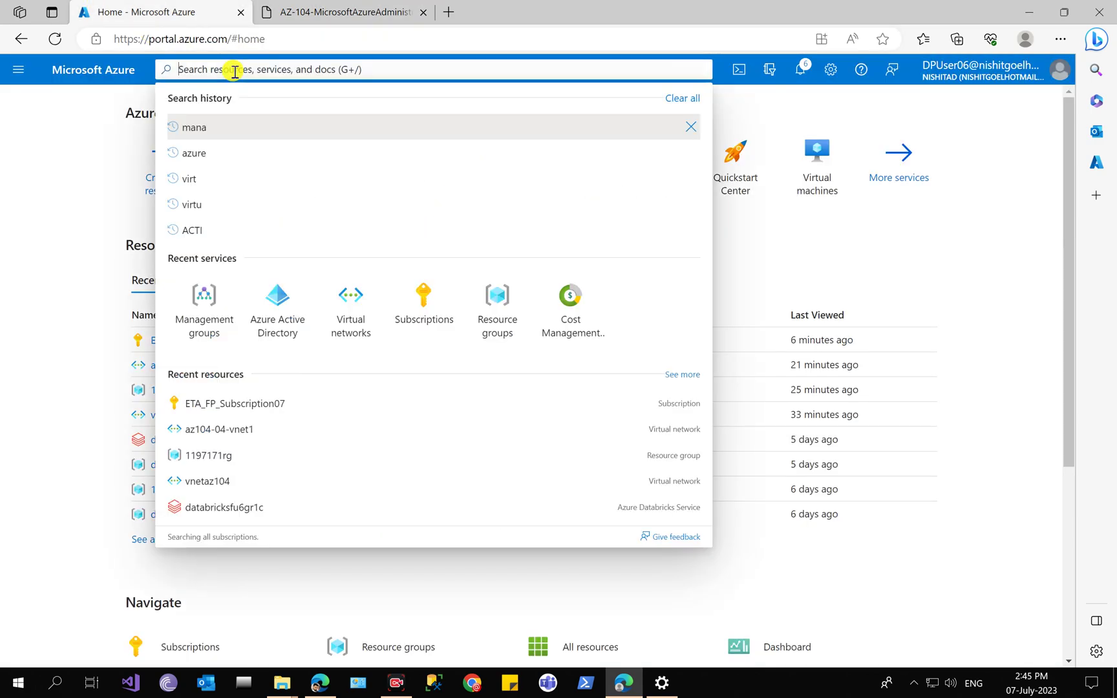
text(dis)
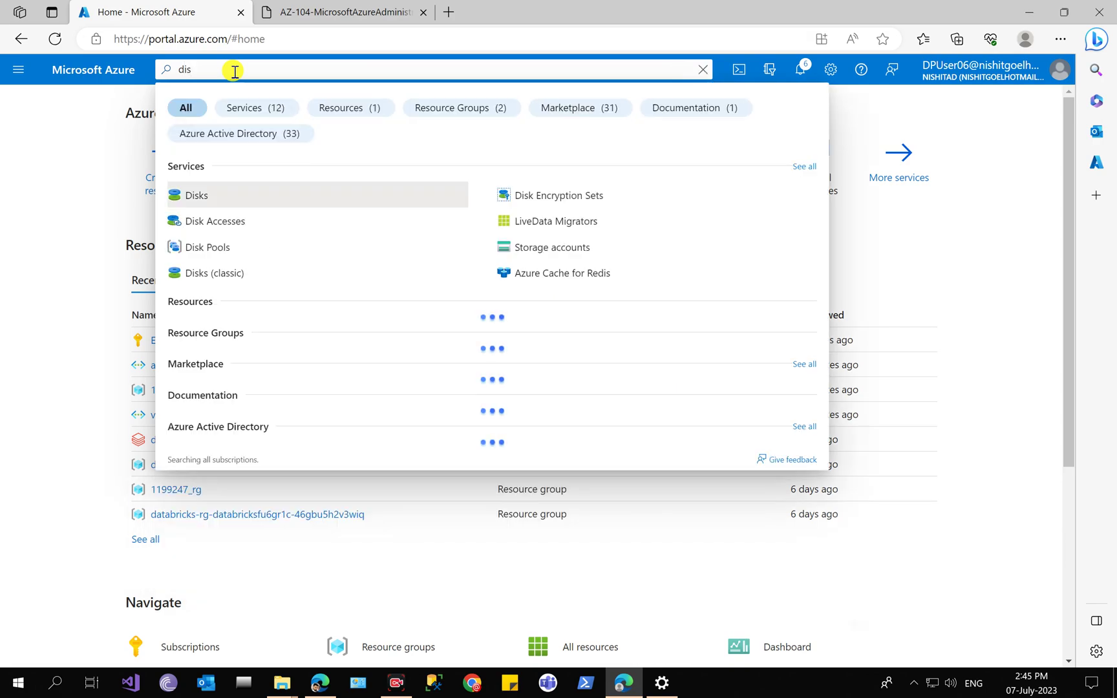
click(210, 194)
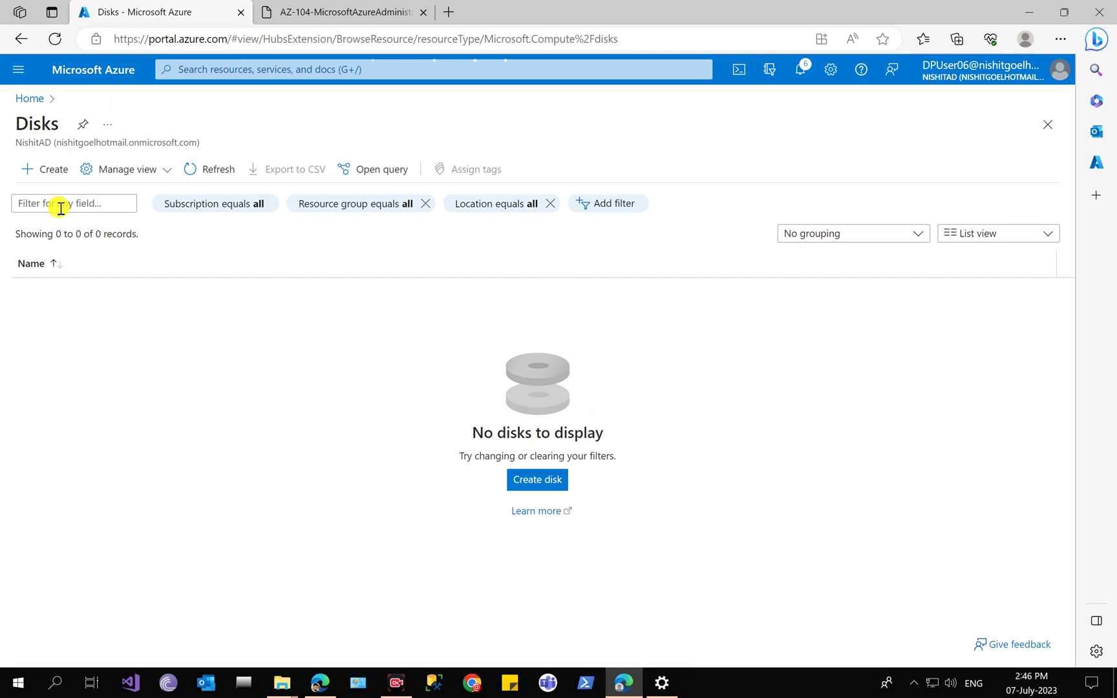
click(44, 167)
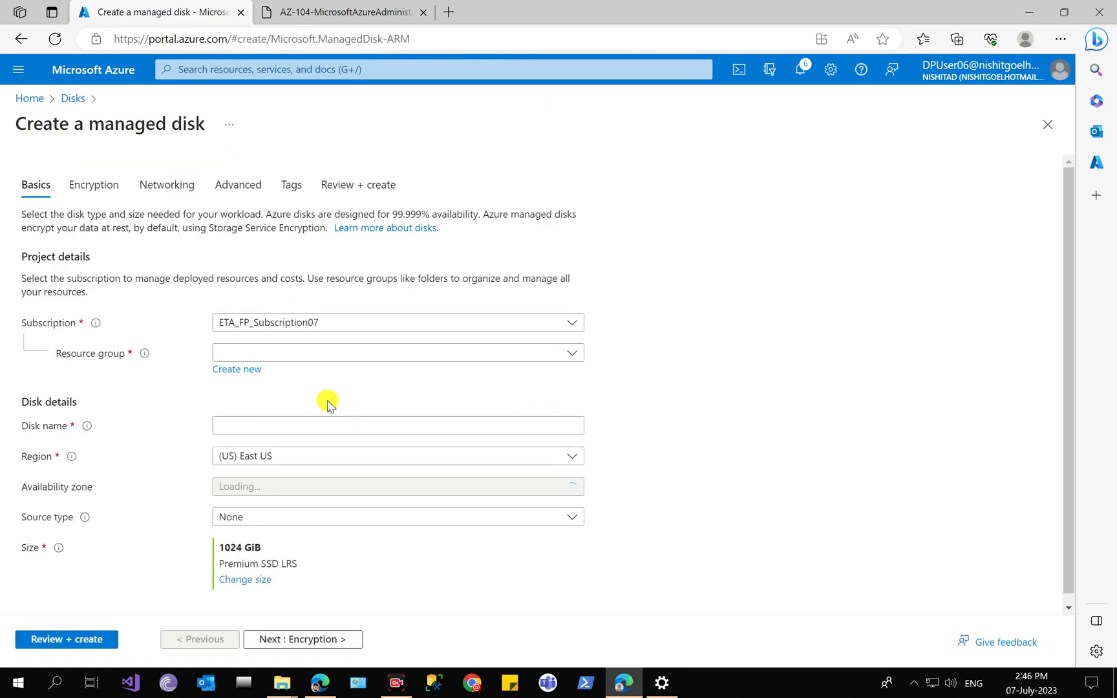
- Create a new resource group for the disk, using the name az104-03a-rg1 copied from the lab manual
click(281, 354)
key(ctrl+Tab)
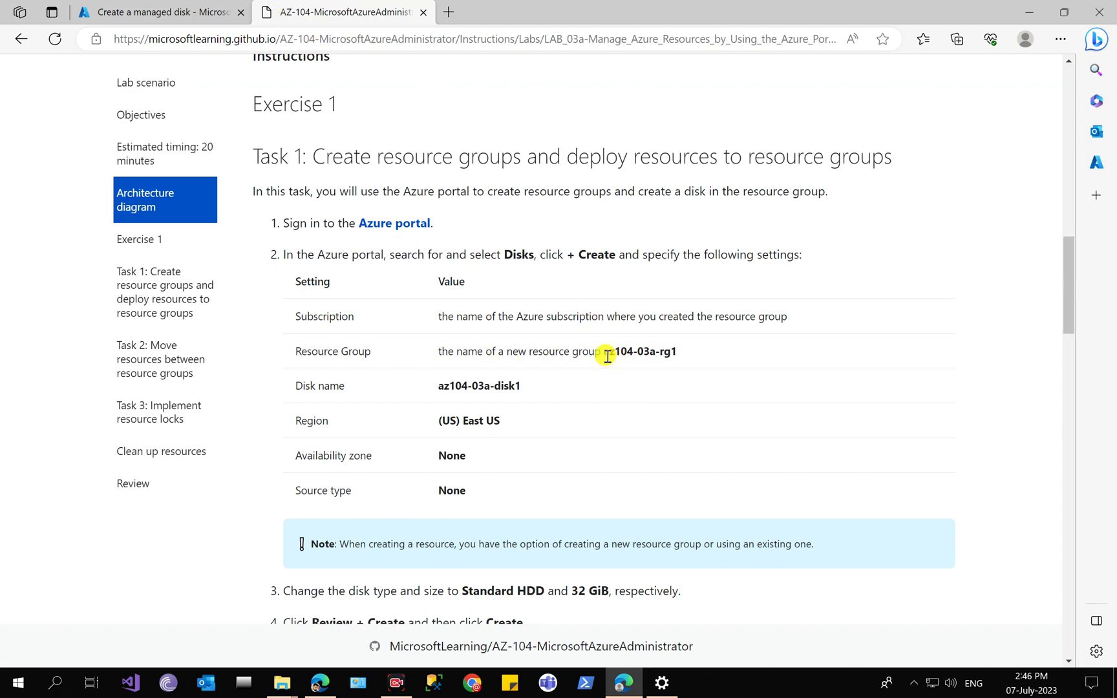
drag(605, 354, 683, 354)
key(ctrl+c)
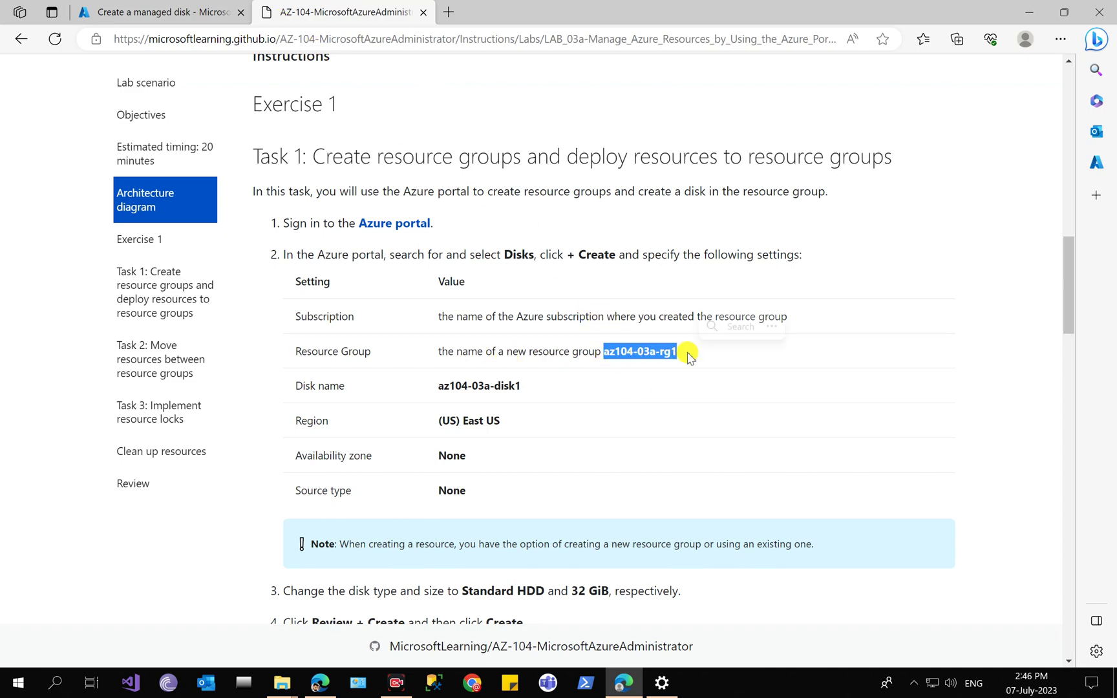
click(218, 5)
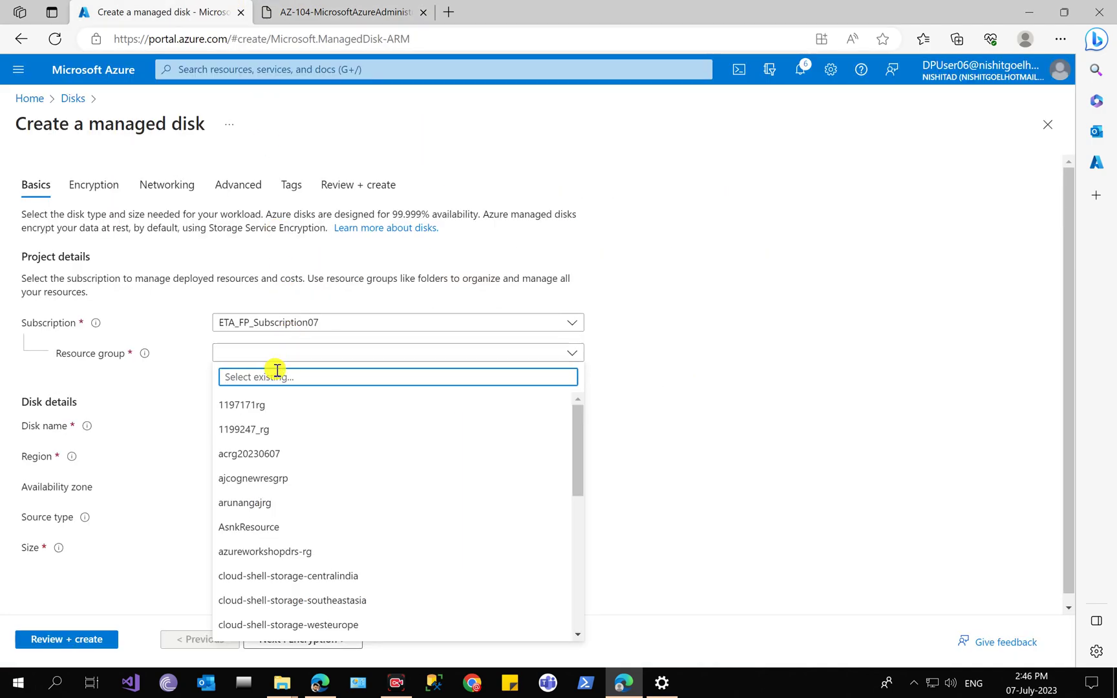
click(180, 384)
click(234, 380)
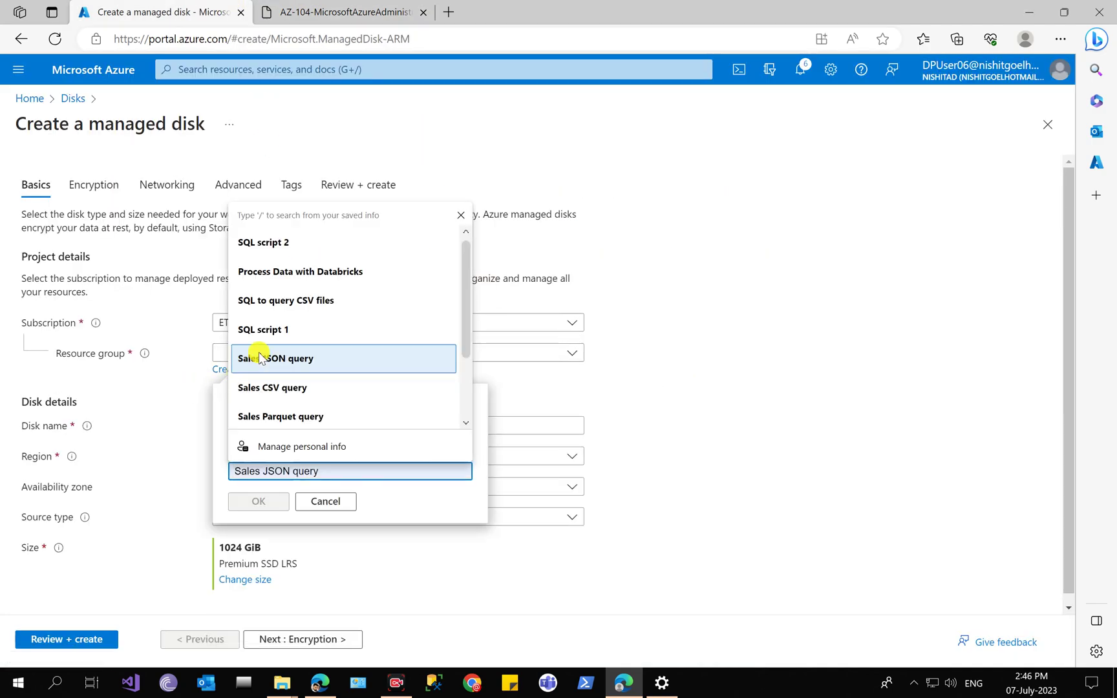
key(ctrl+v)
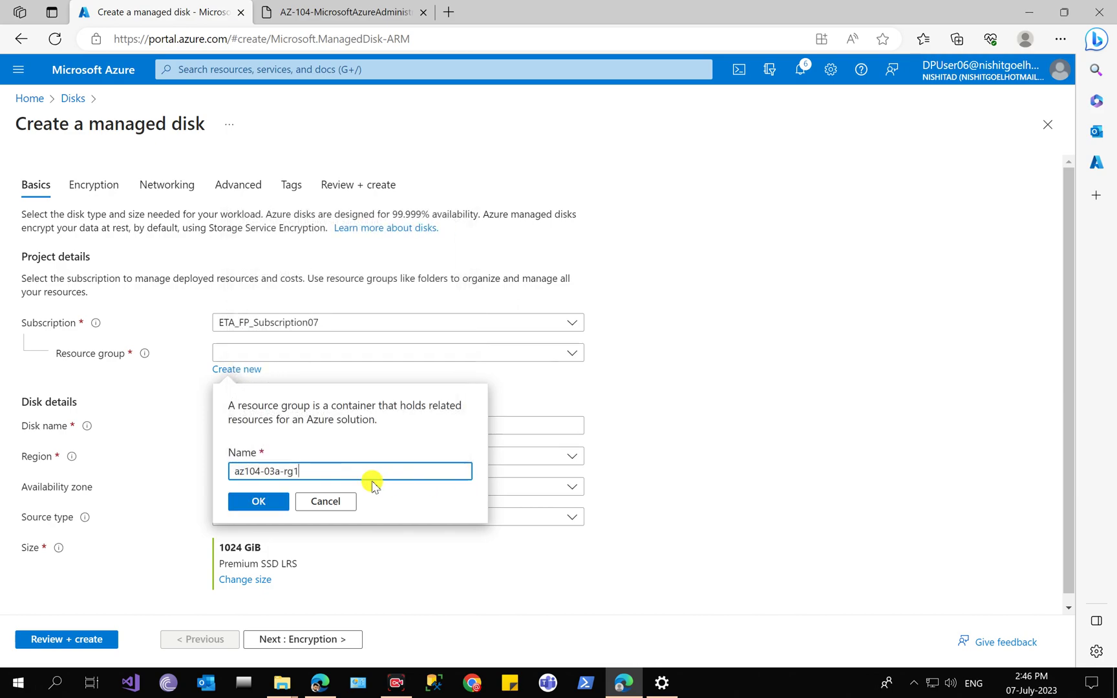
click(261, 502)
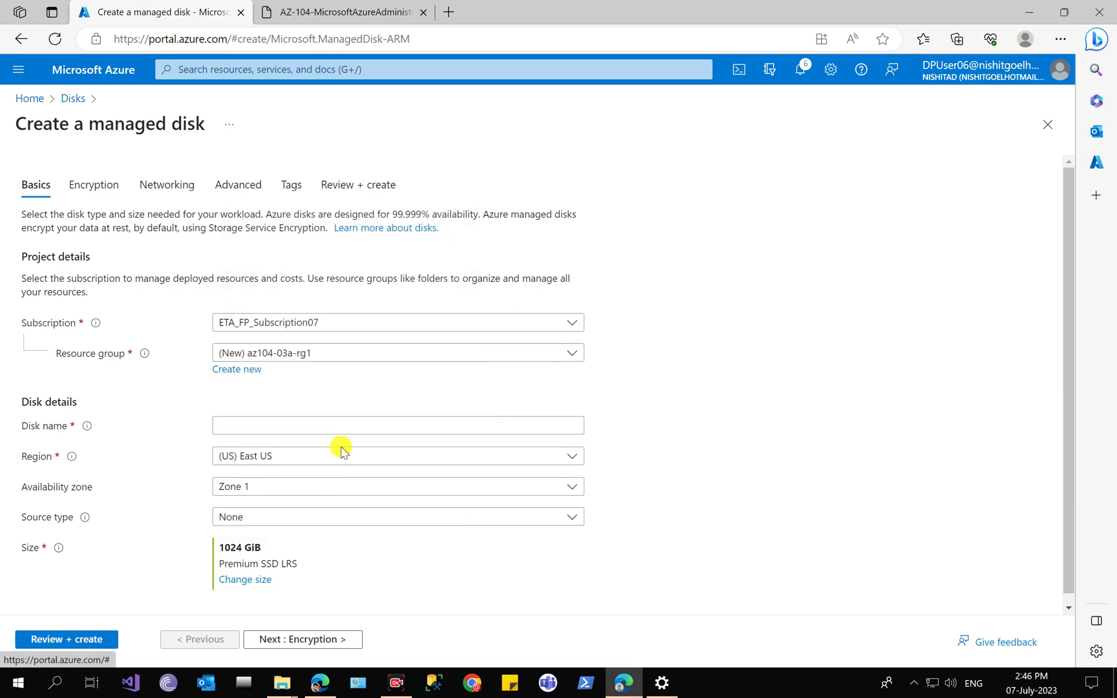
- Name the disk az104-03a-disk1, copying the name from the lab manual's settings table
click(382, 6)
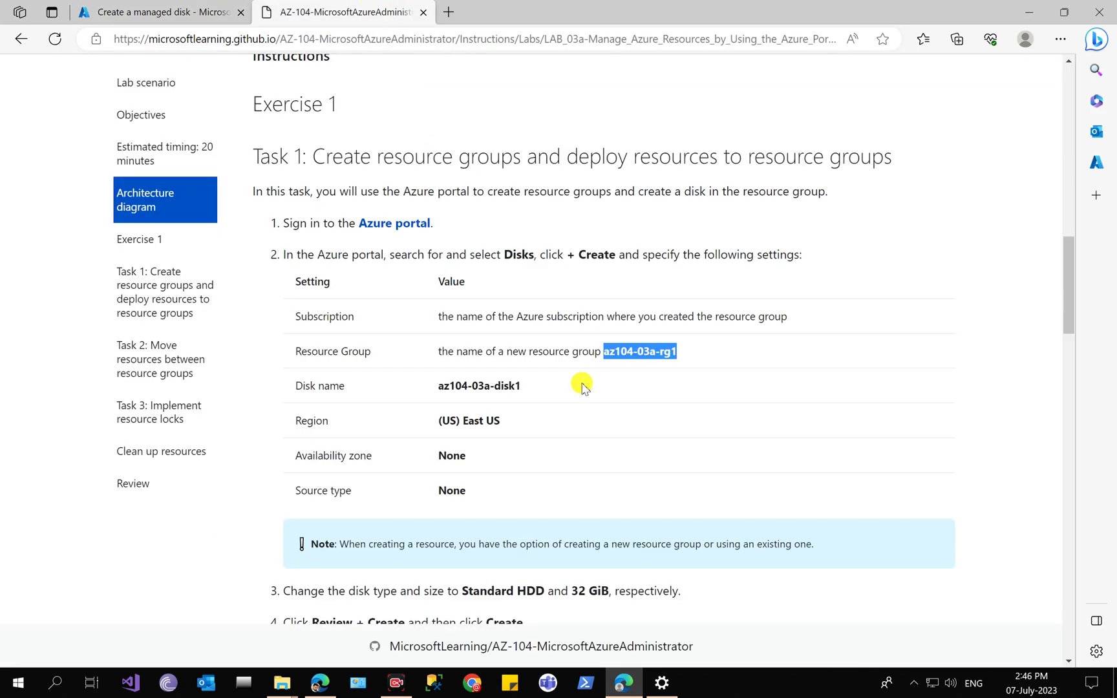
scroll(577, 383, down, 2)
triple_click(466, 232)
key(ctrl+c)
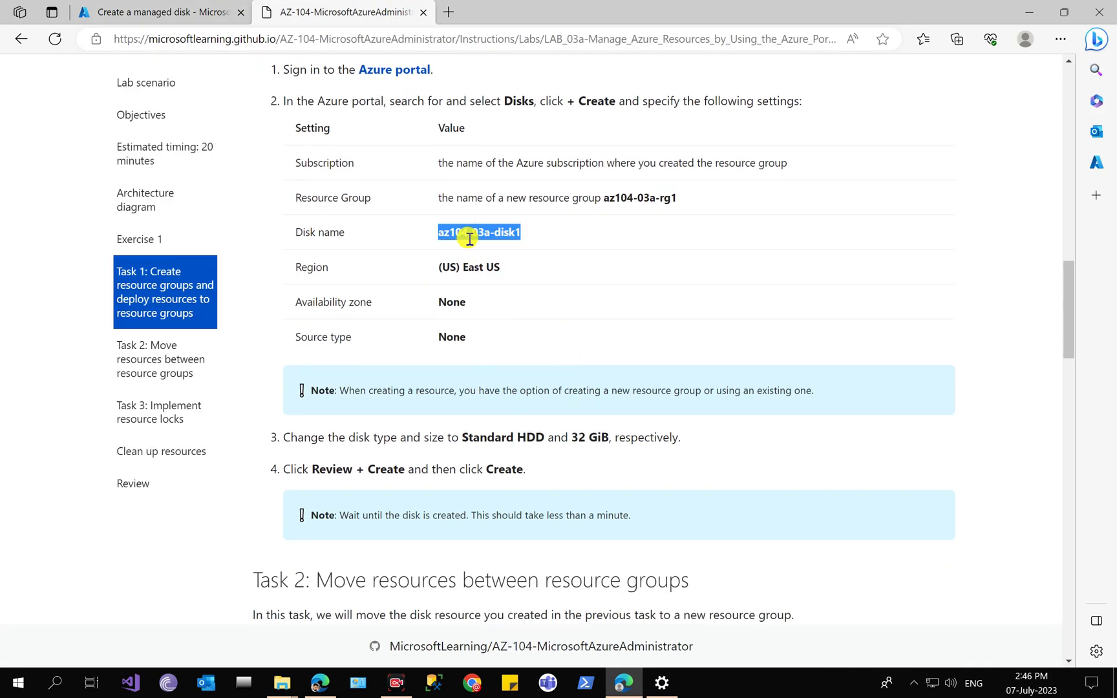
click(210, 6)
click(262, 424)
key(ctrl+v)
- Set the disk's availability zone to "No infrastructure redundancy required" and keep the source type as None, per the lab manual
click(304, 6)
click(156, 6)
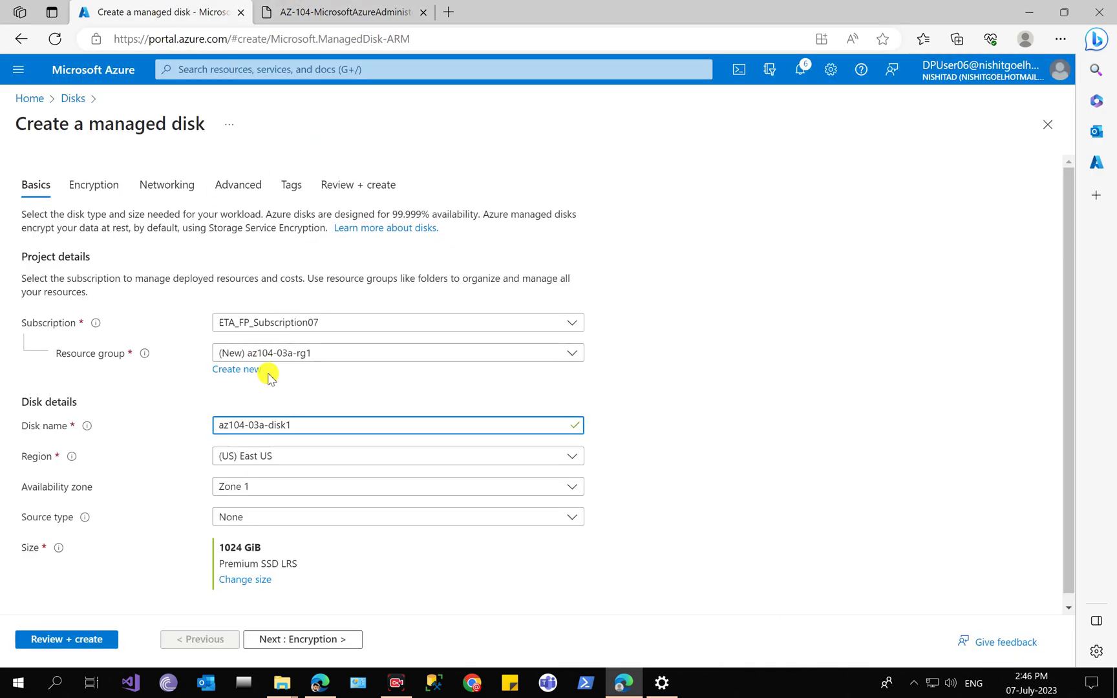
click(323, 8)
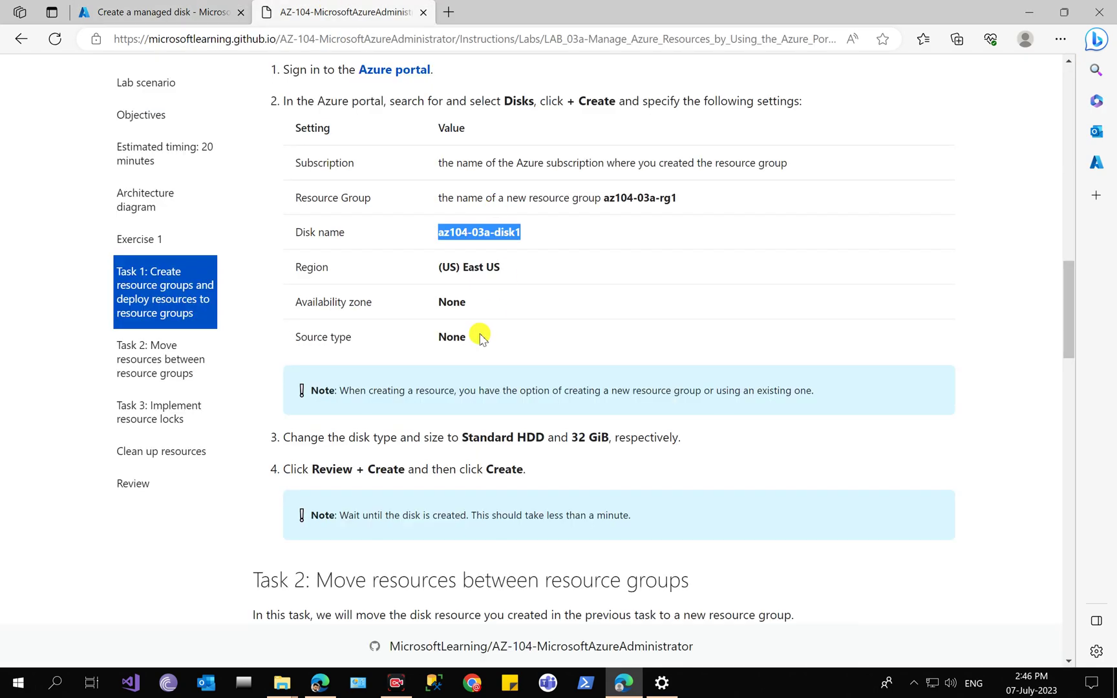
click(159, 12)
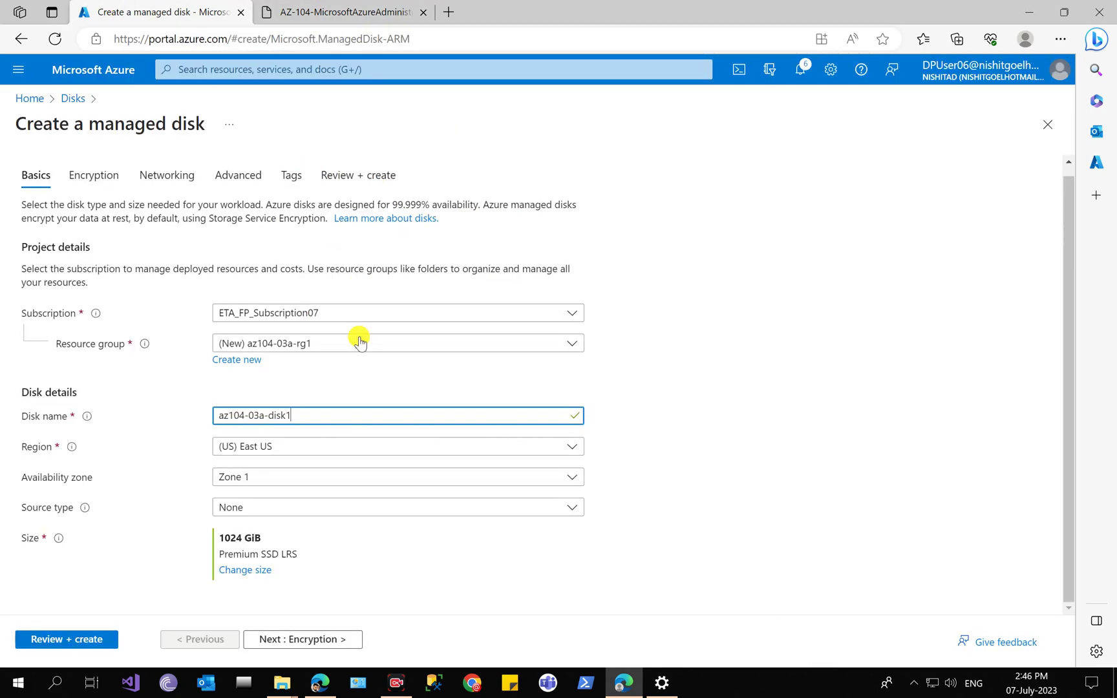
click(333, 479)
click(330, 496)
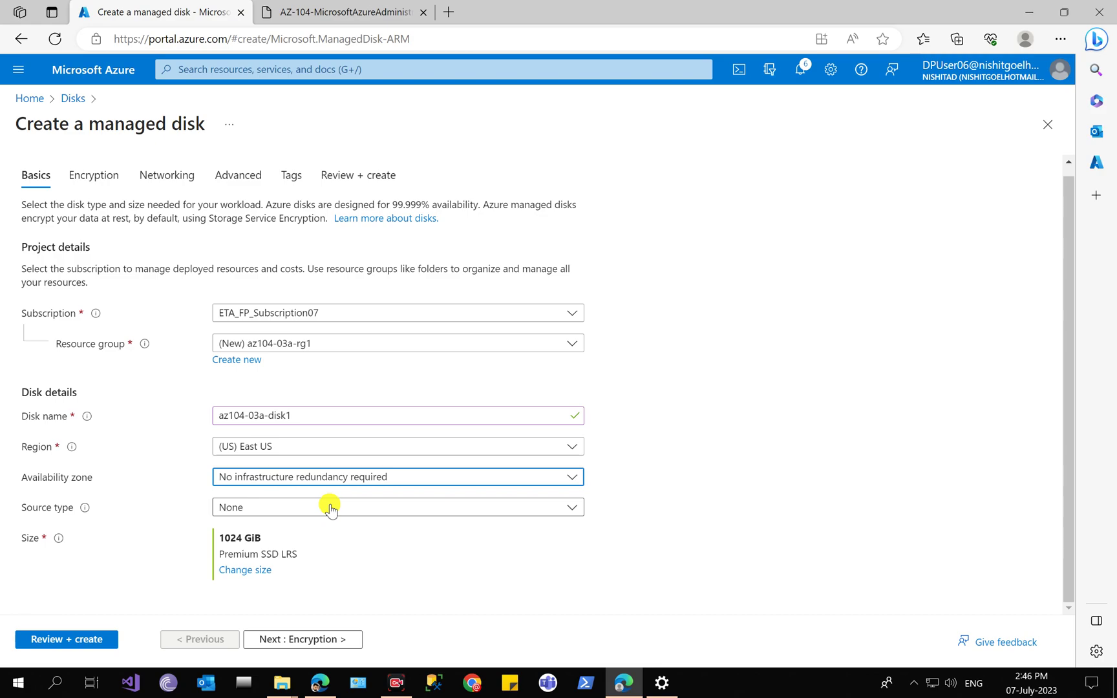
click(330, 511)
click(331, 510)
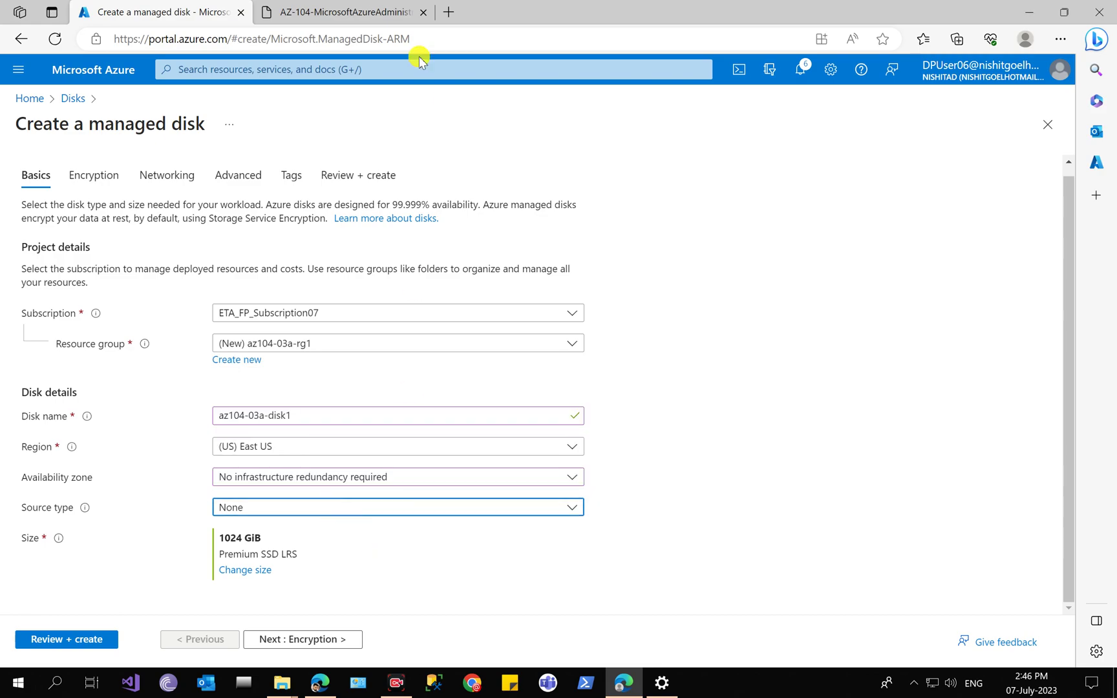
- Change the disk to Standard HDD with locally-redundant storage and a size of 32 GiB, as the lab manual specifies
click(377, 7)
scroll(381, 304, down, 3)
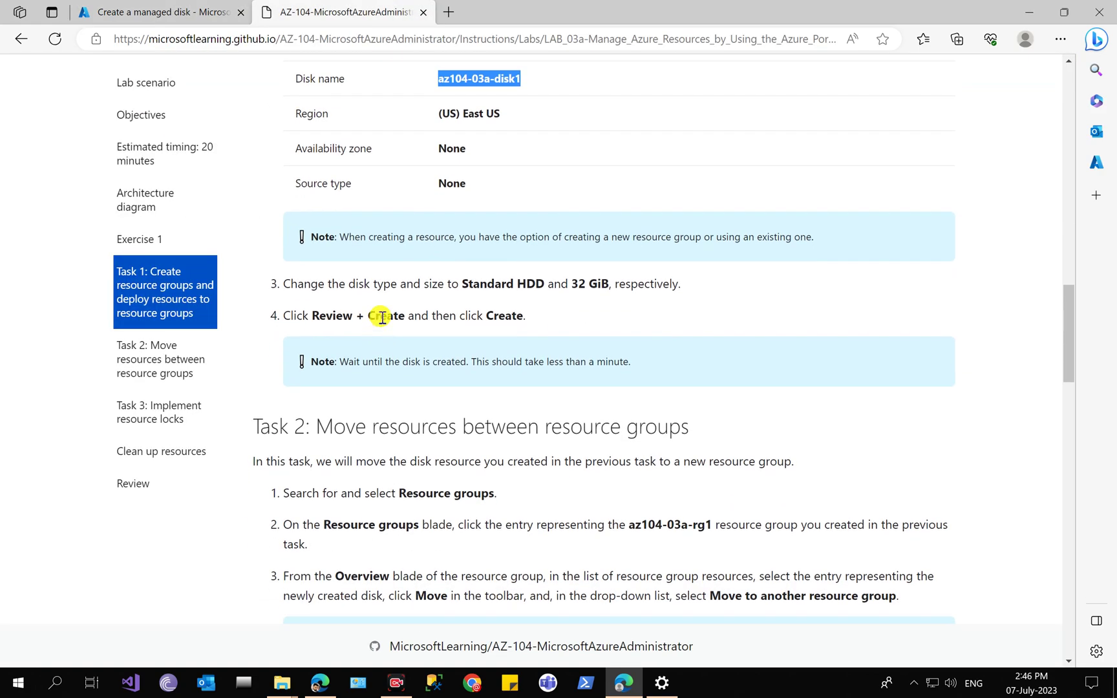
click(155, 11)
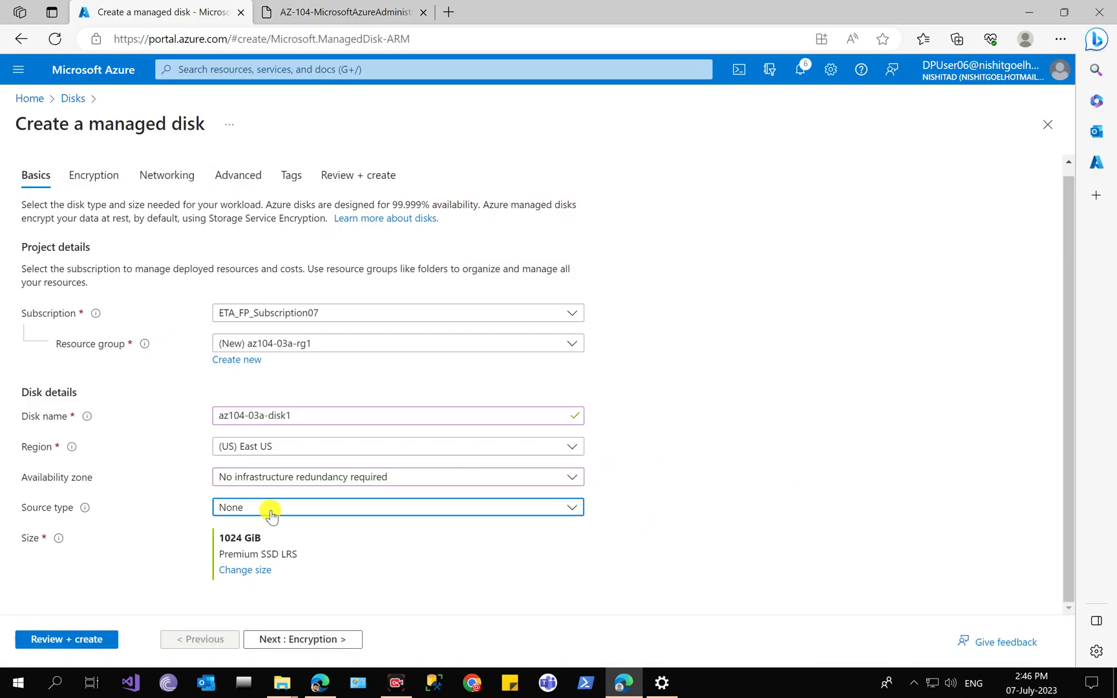
click(256, 571)
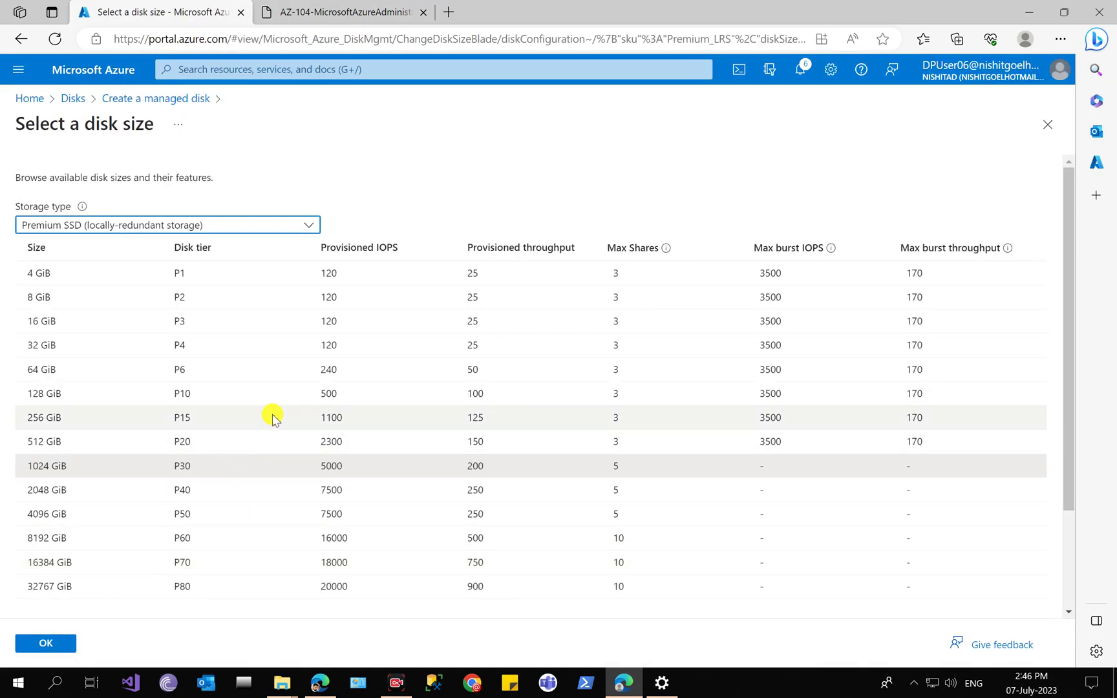
click(179, 230)
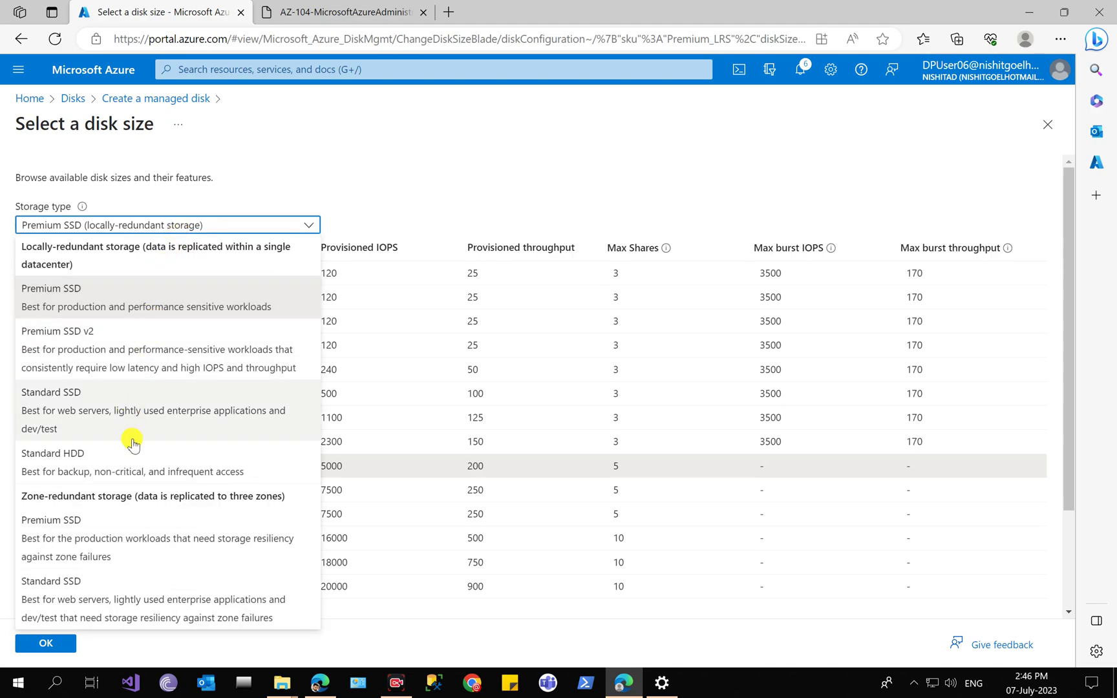
click(132, 460)
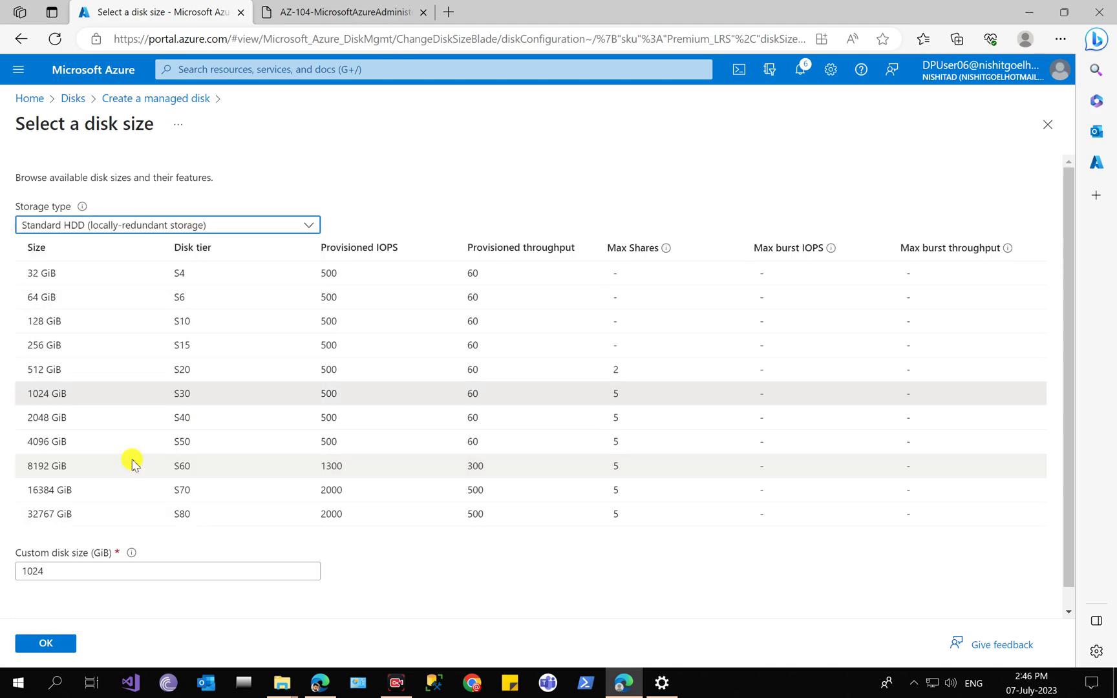
click(387, 272)
click(353, 10)
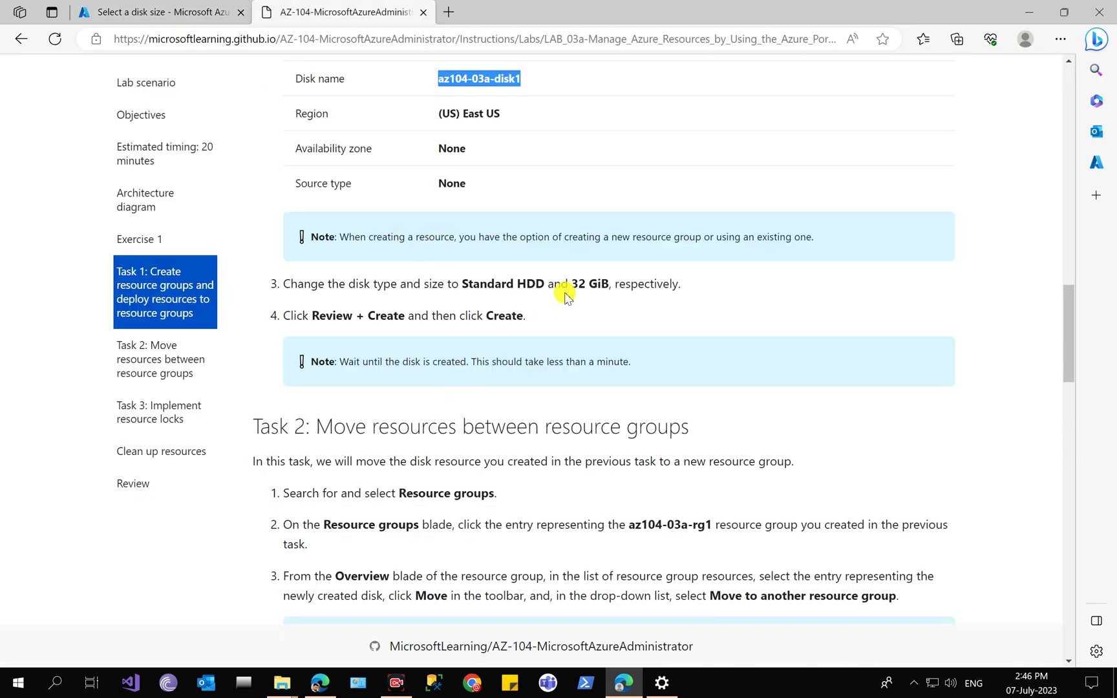
click(215, 8)
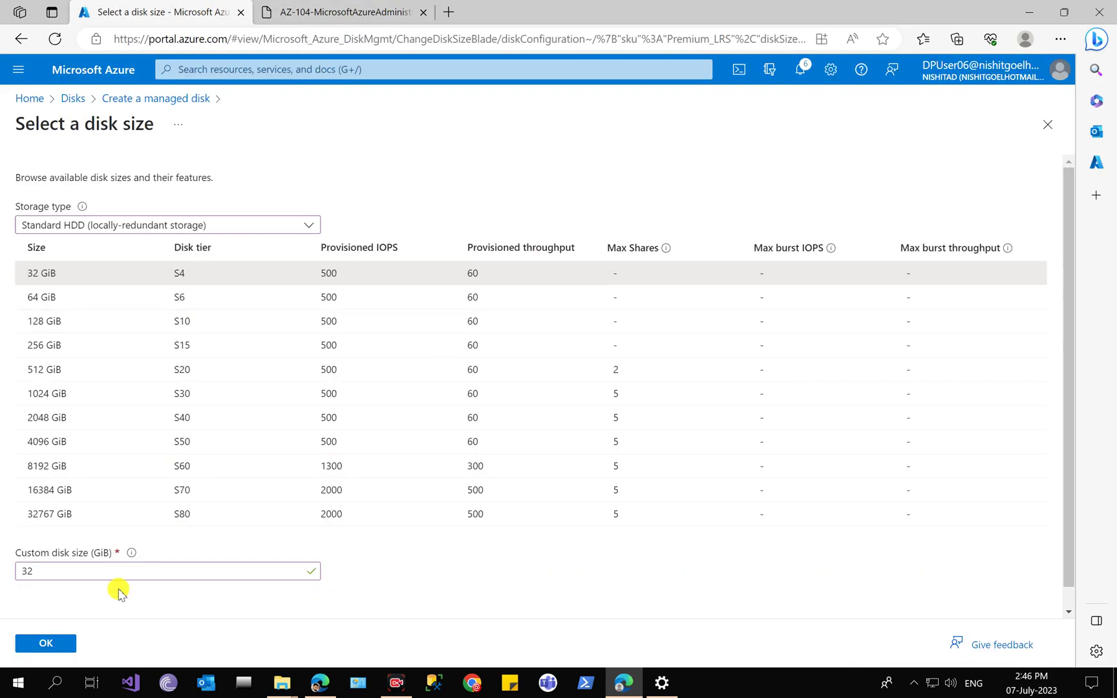
click(72, 640)
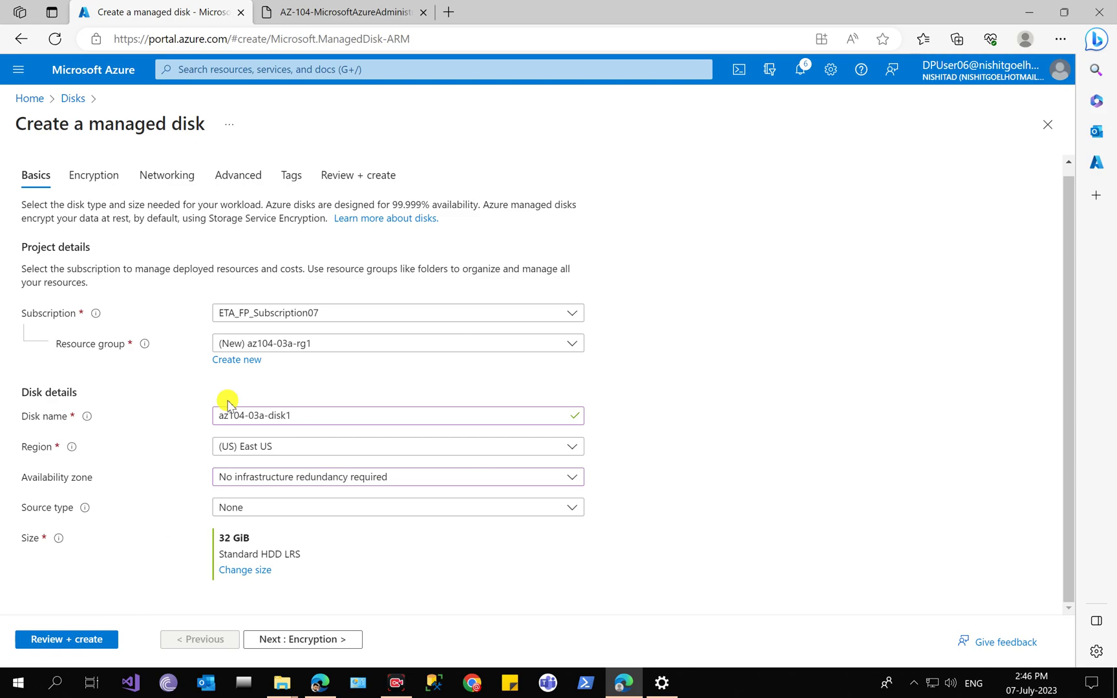
- Check the disk settings against the lab manual, validate the configuration and submit the managed disk for creation
click(328, 4)
click(158, 11)
click(87, 640)
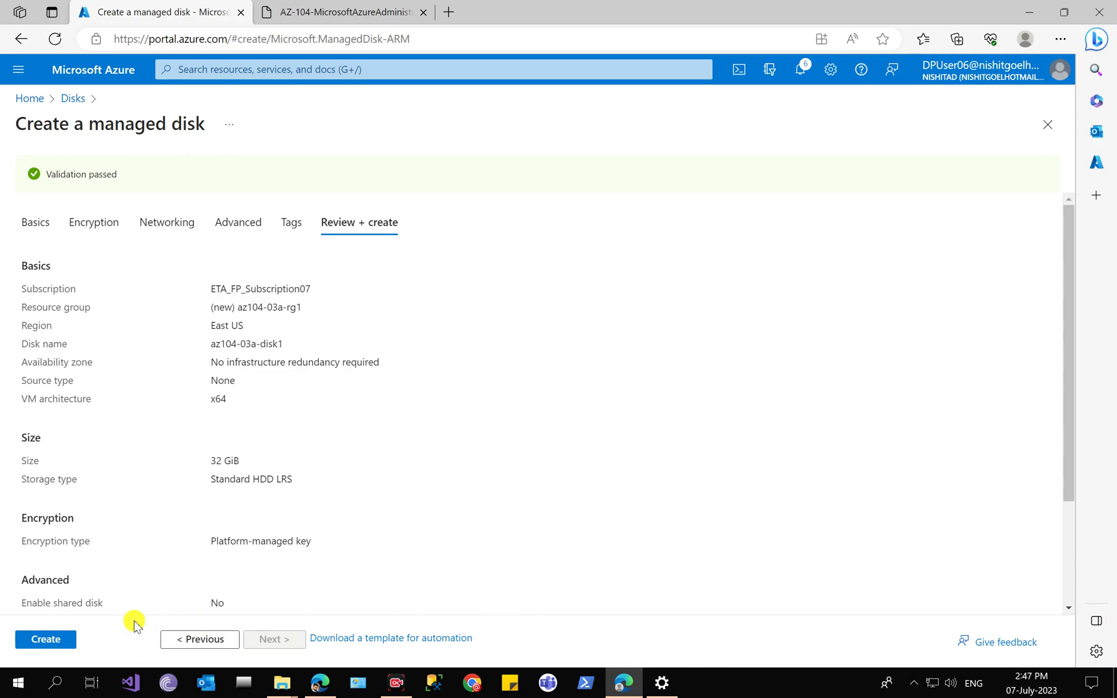
click(65, 639)
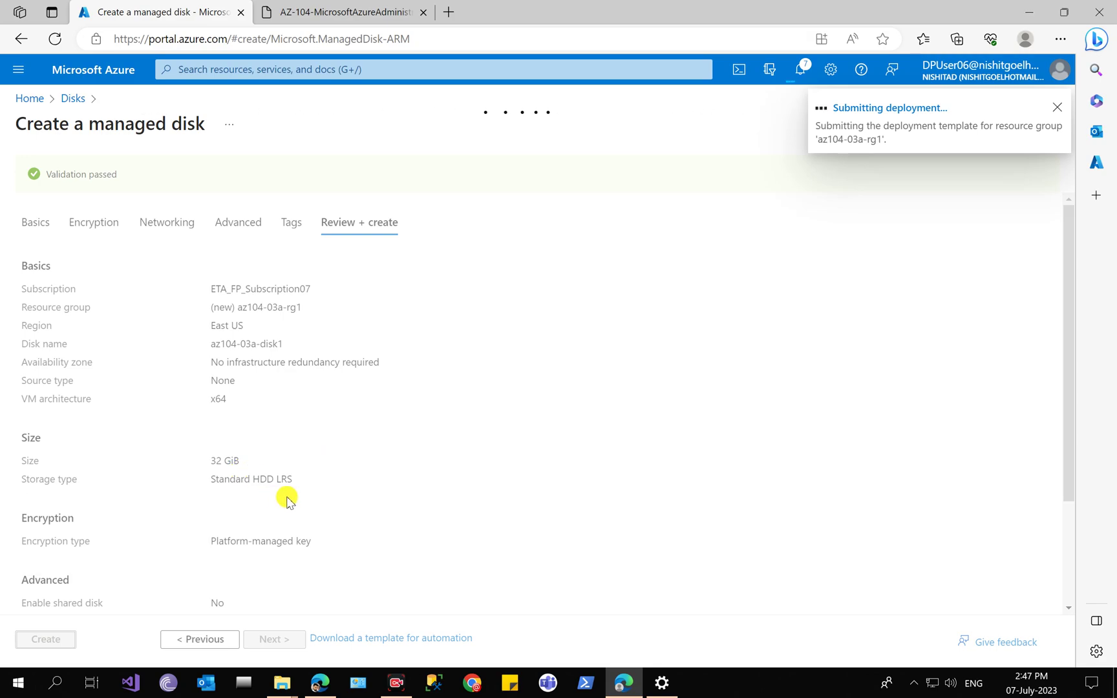
- Read the Task 2 instructions in the lab manual and check the deployment status of the managed disk
click(356, 6)
scroll(330, 384, down, 5)
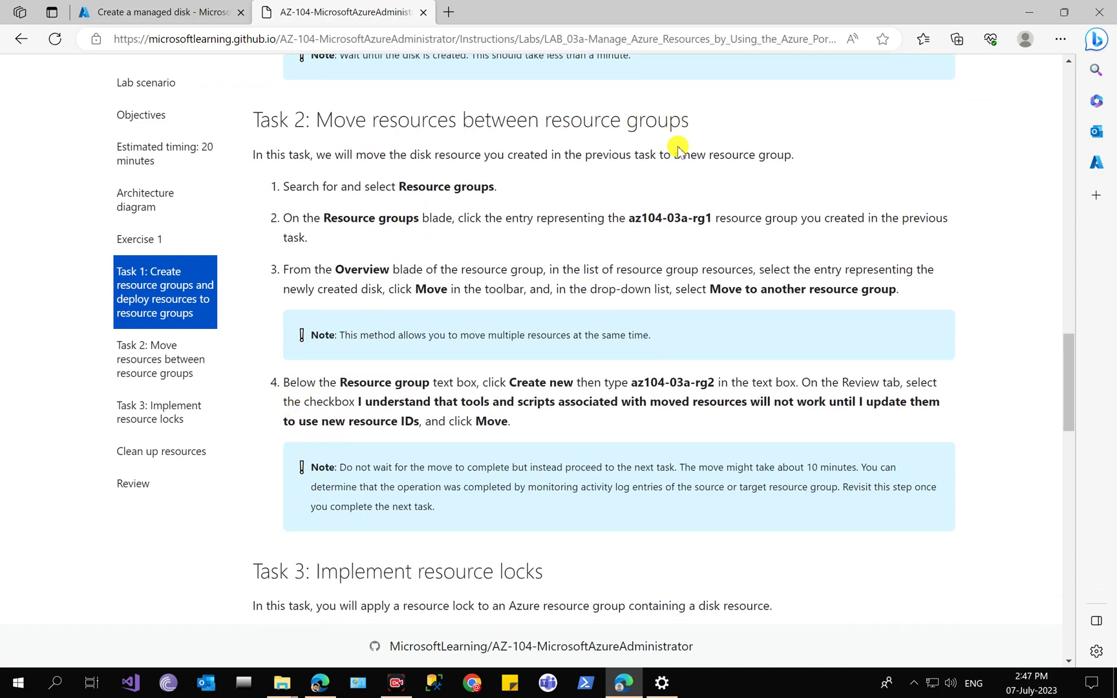
click(212, 4)
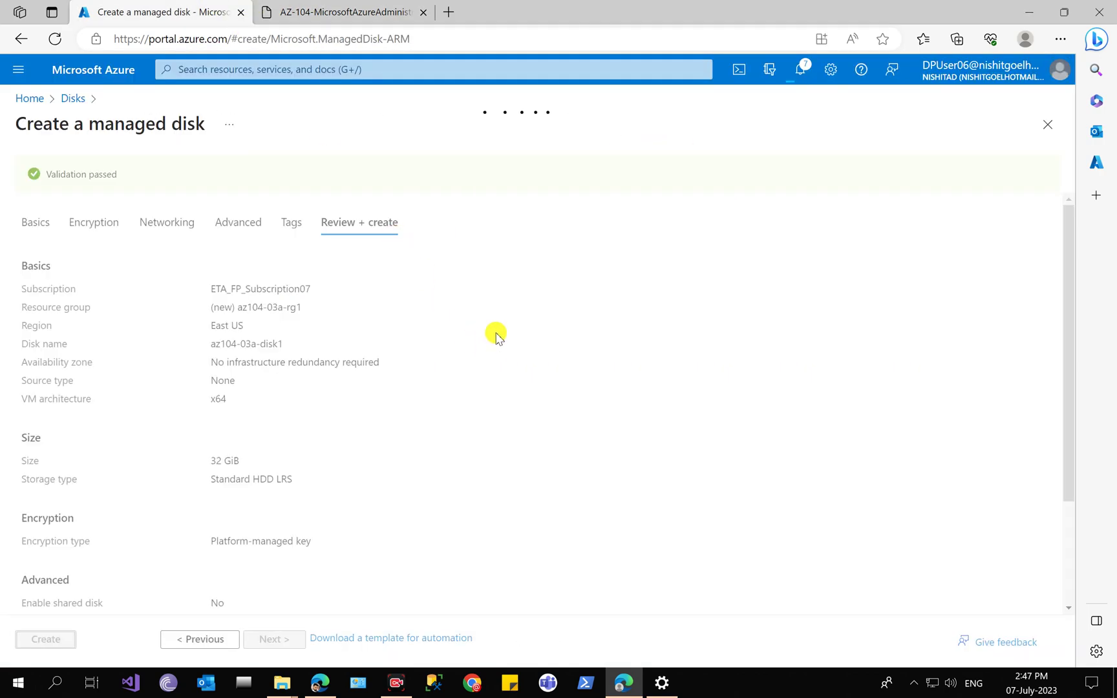
click(800, 70)
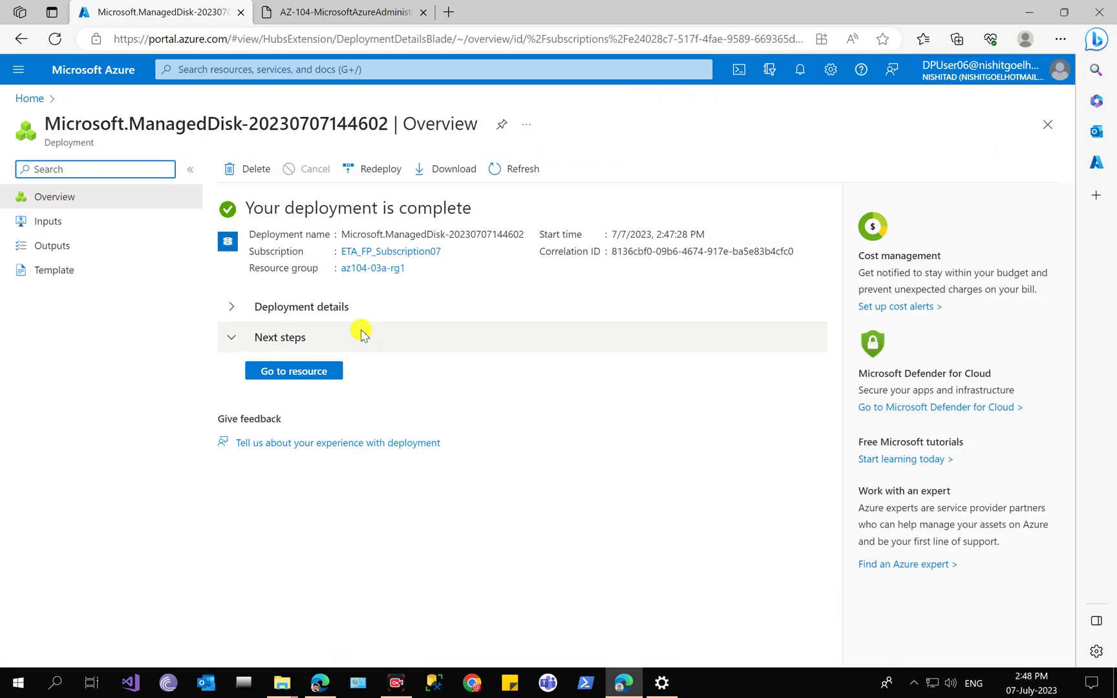
click(336, 12)
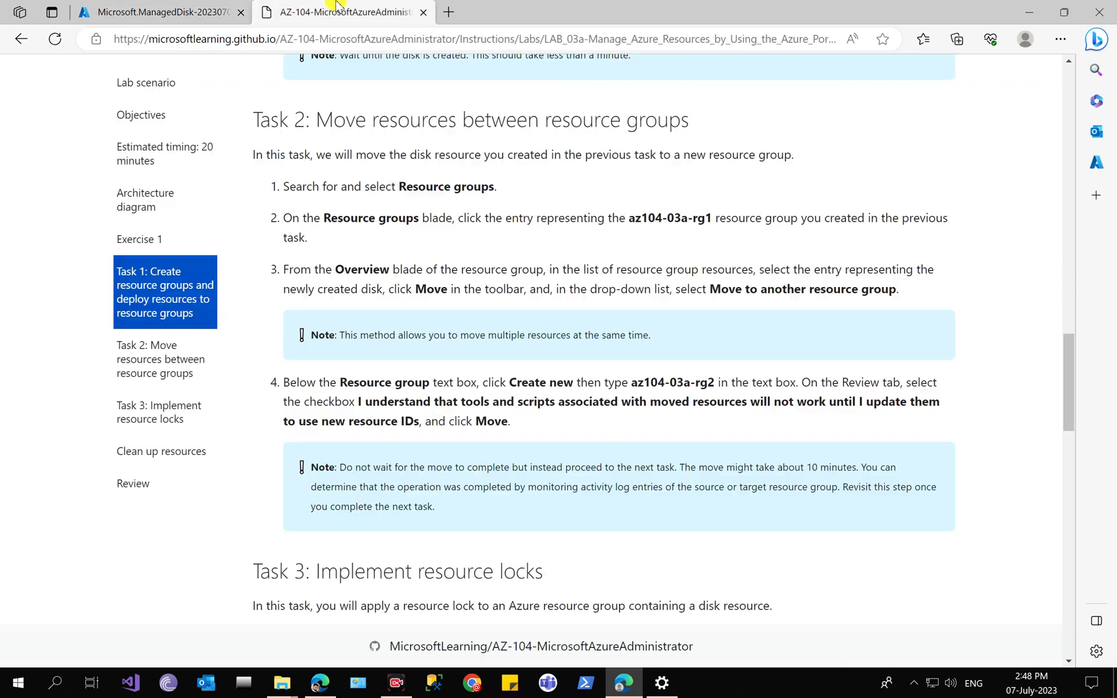
- Return to the Azure portal and open the az104-03a-rg1 resource group from the list of all resource groups
click(218, 5)
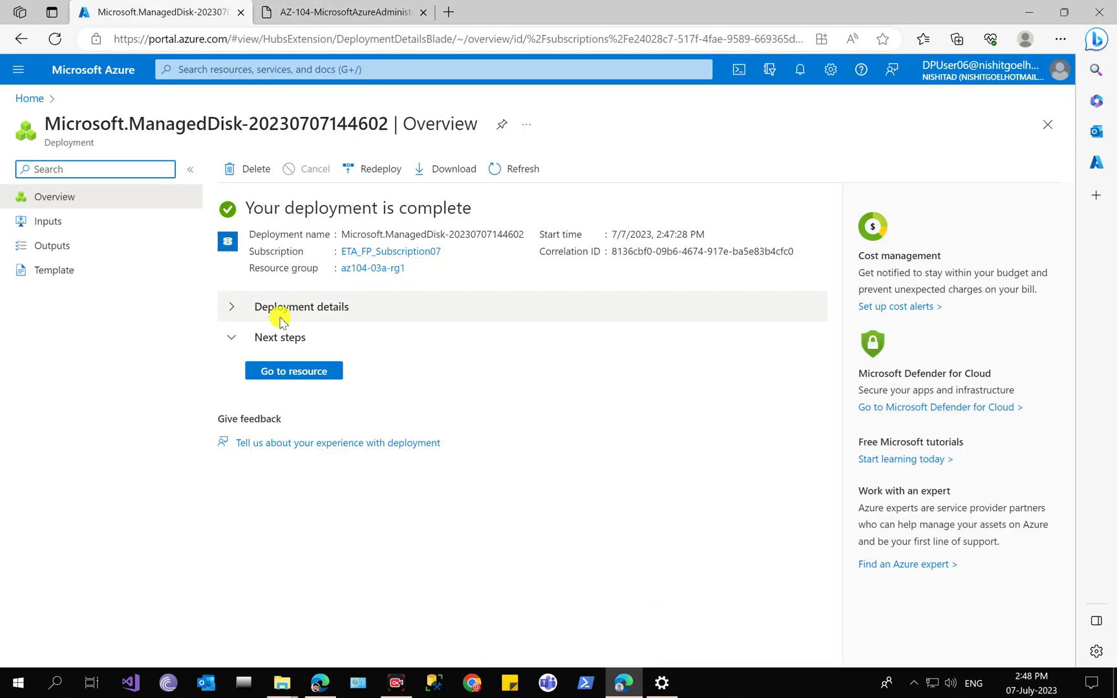
click(29, 98)
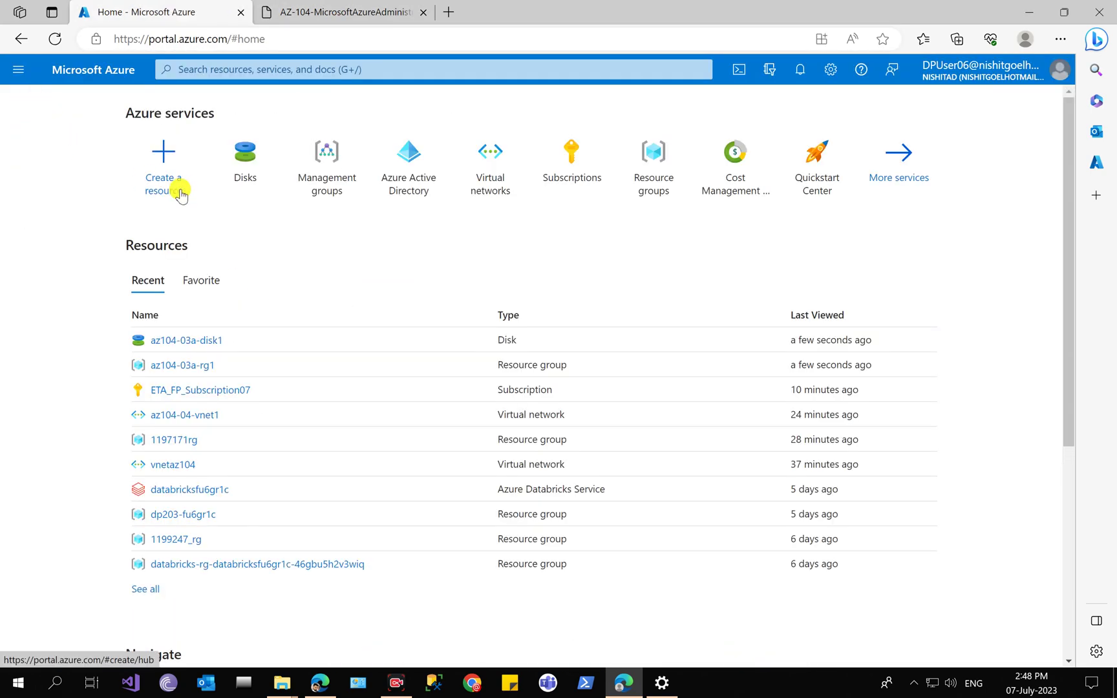
click(658, 177)
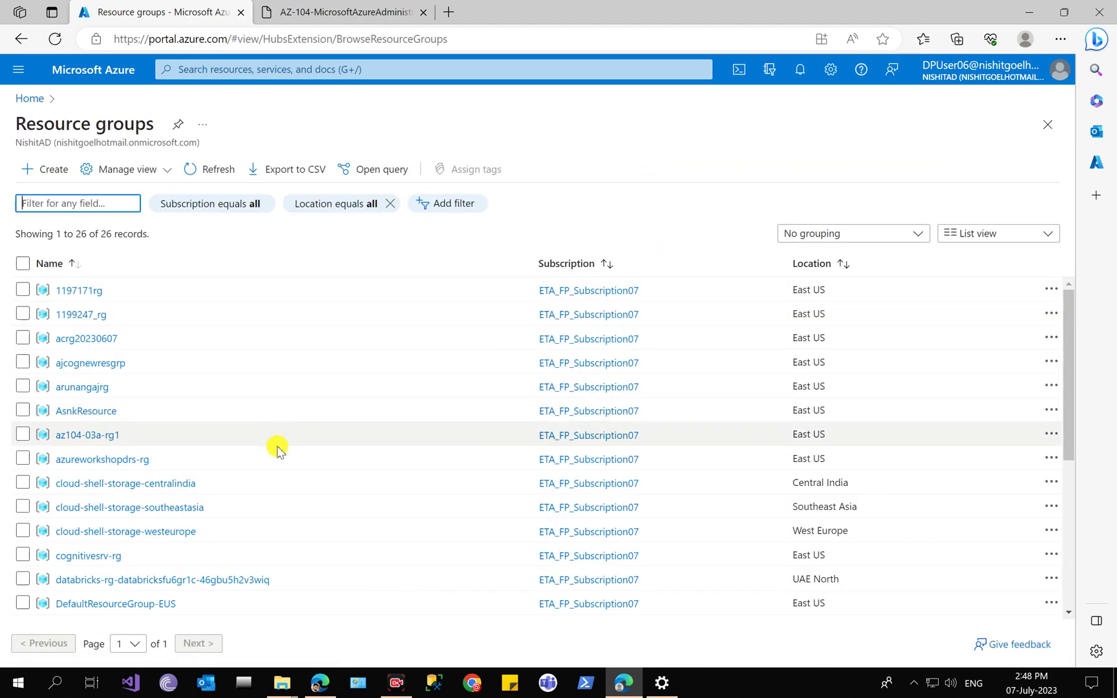
scroll(277, 449, down, 5)
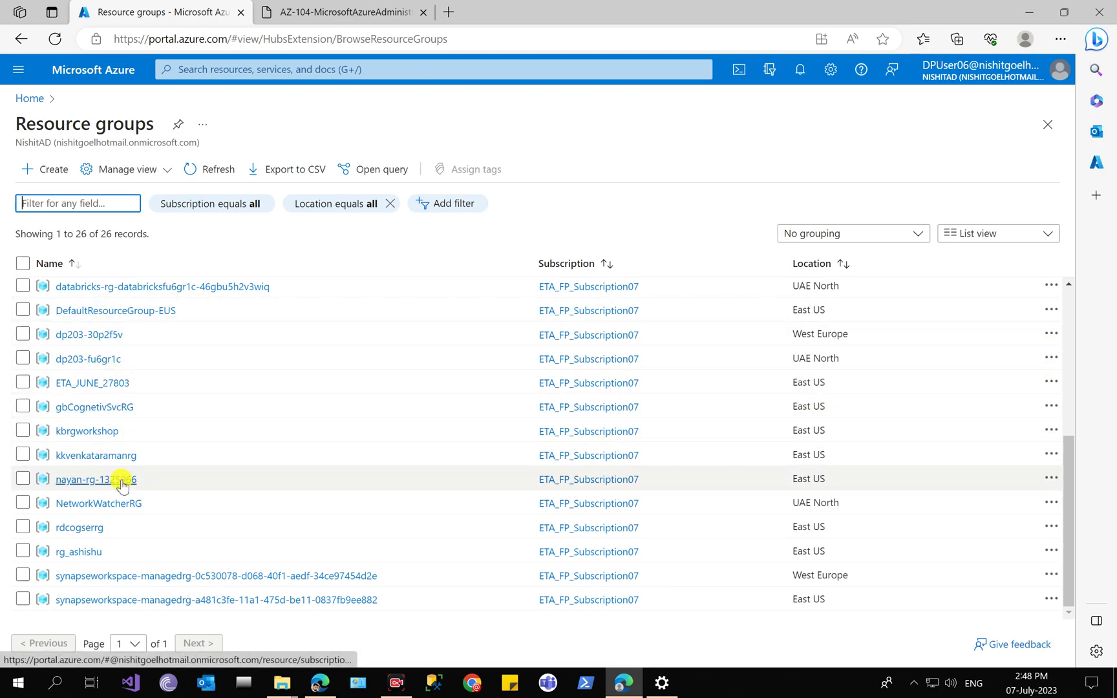
scroll(125, 527, up, 5)
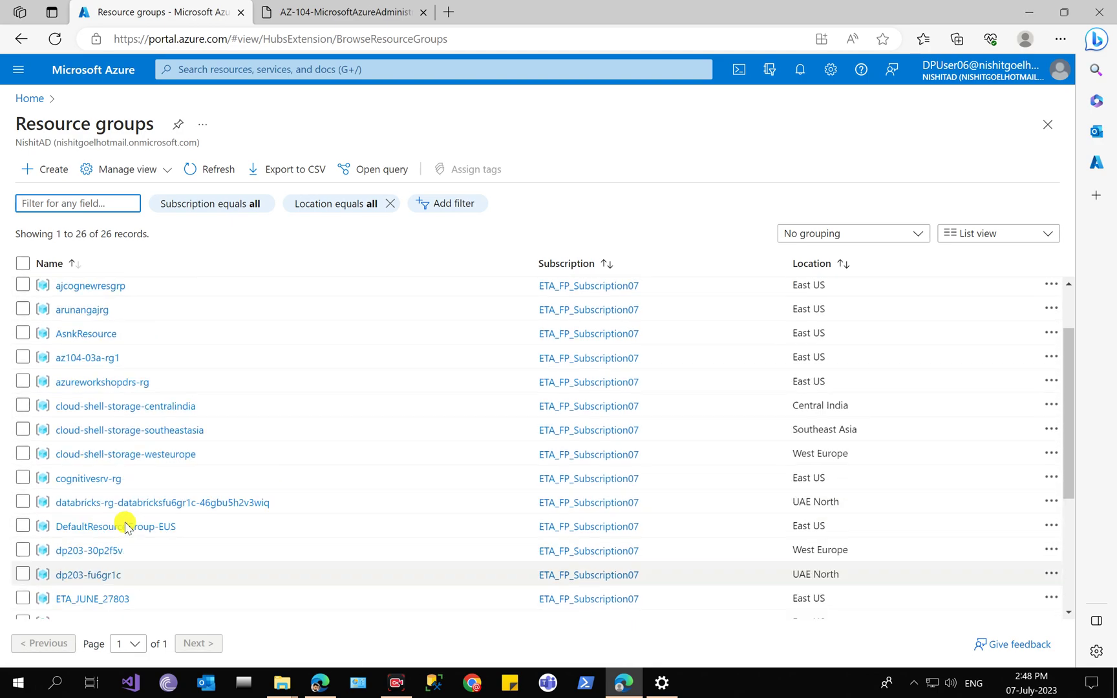
click(71, 397)
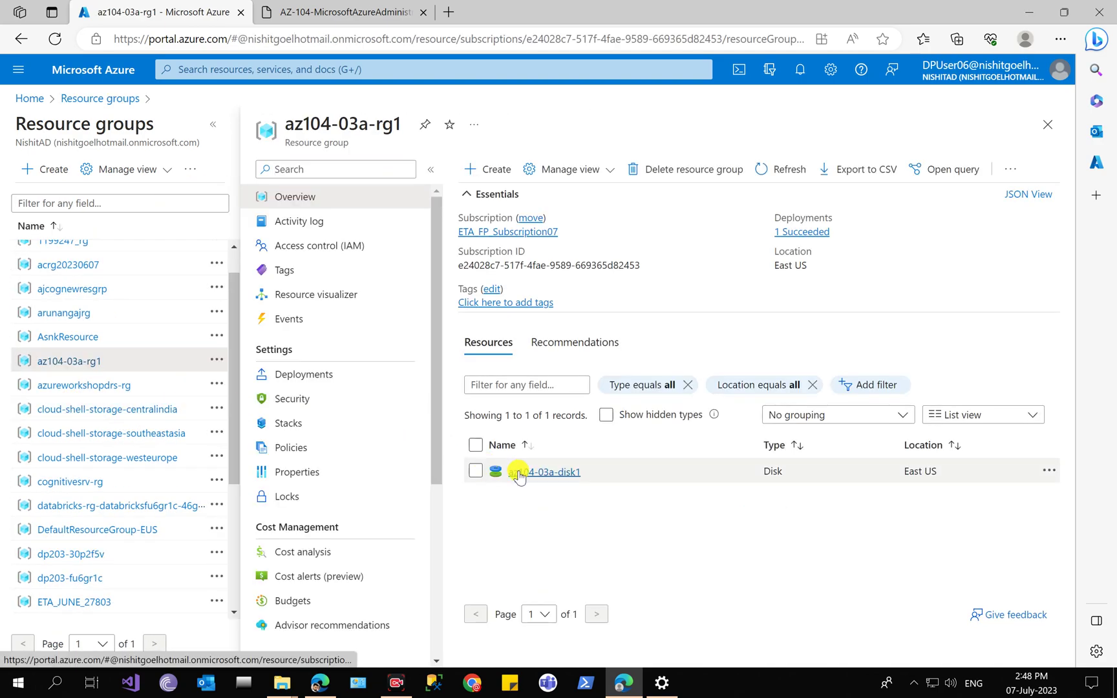
- Check the Task 2 move instructions in the lab manual and select az104-03a-disk1 in the resource group's resource list
click(414, 8)
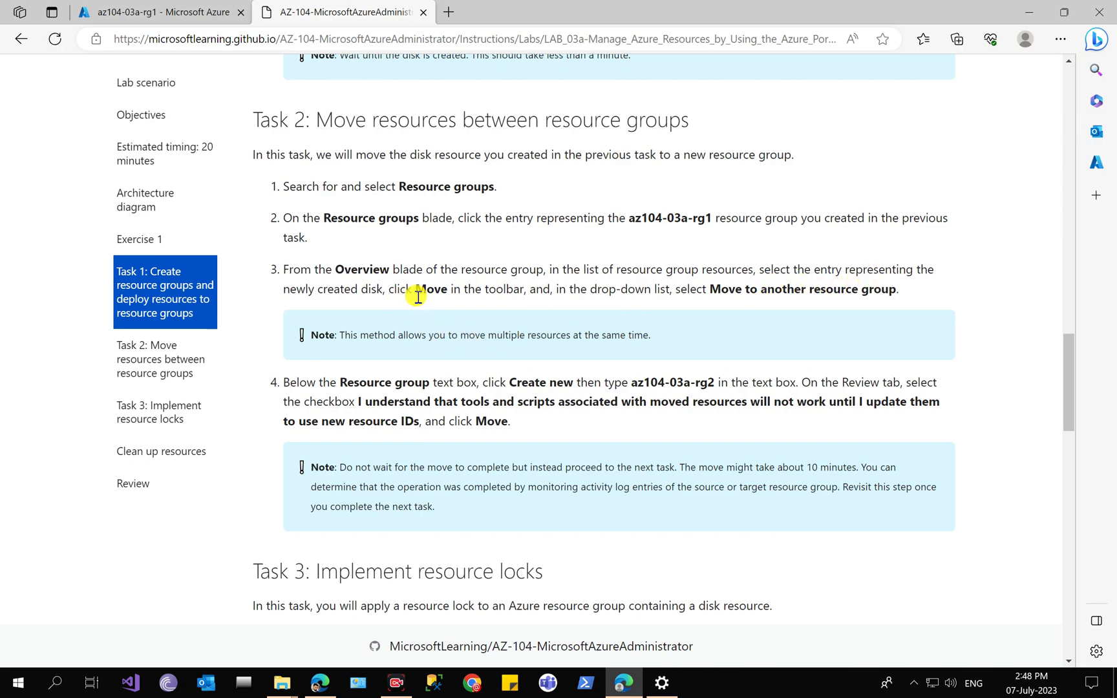
click(162, 11)
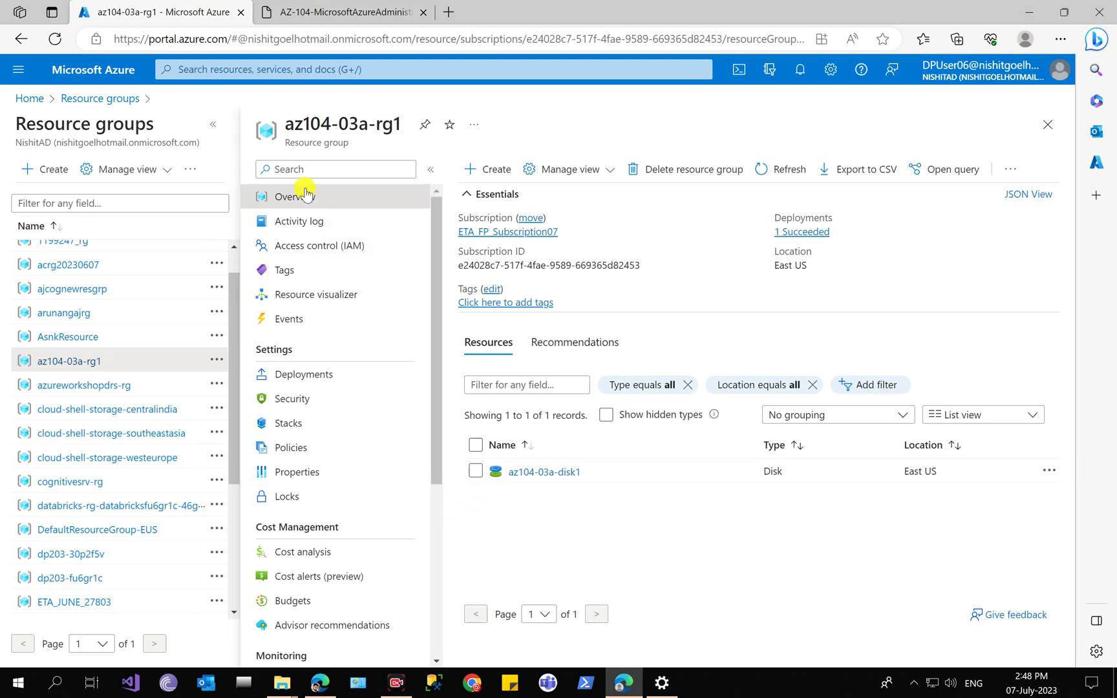
click(476, 472)
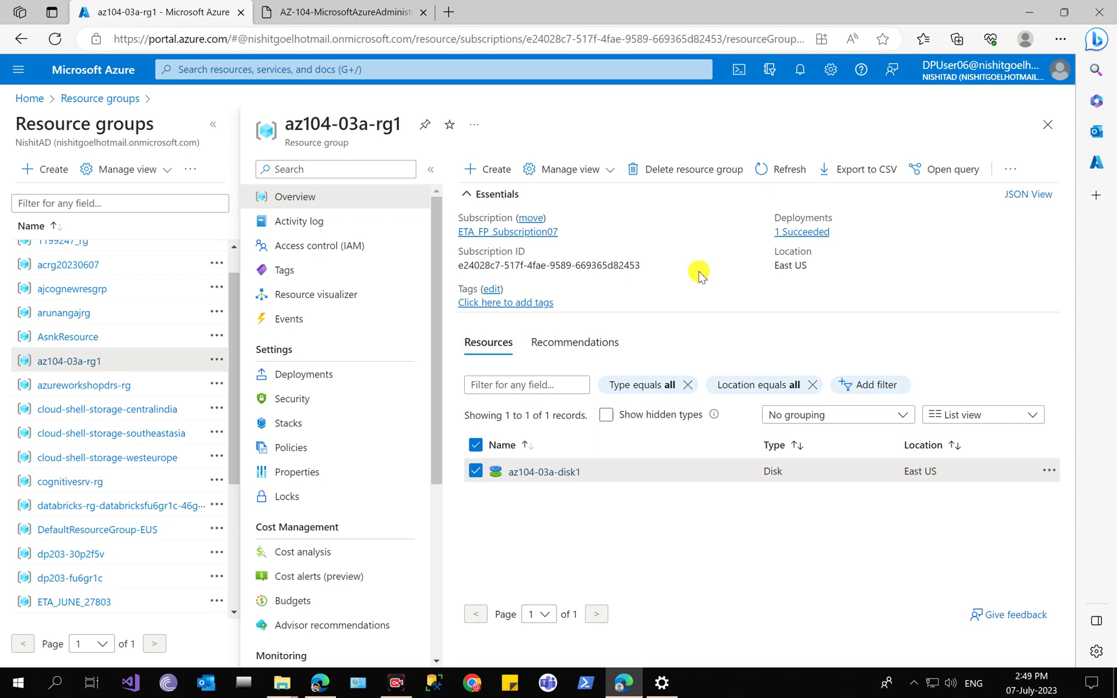
click(569, 170)
click(796, 526)
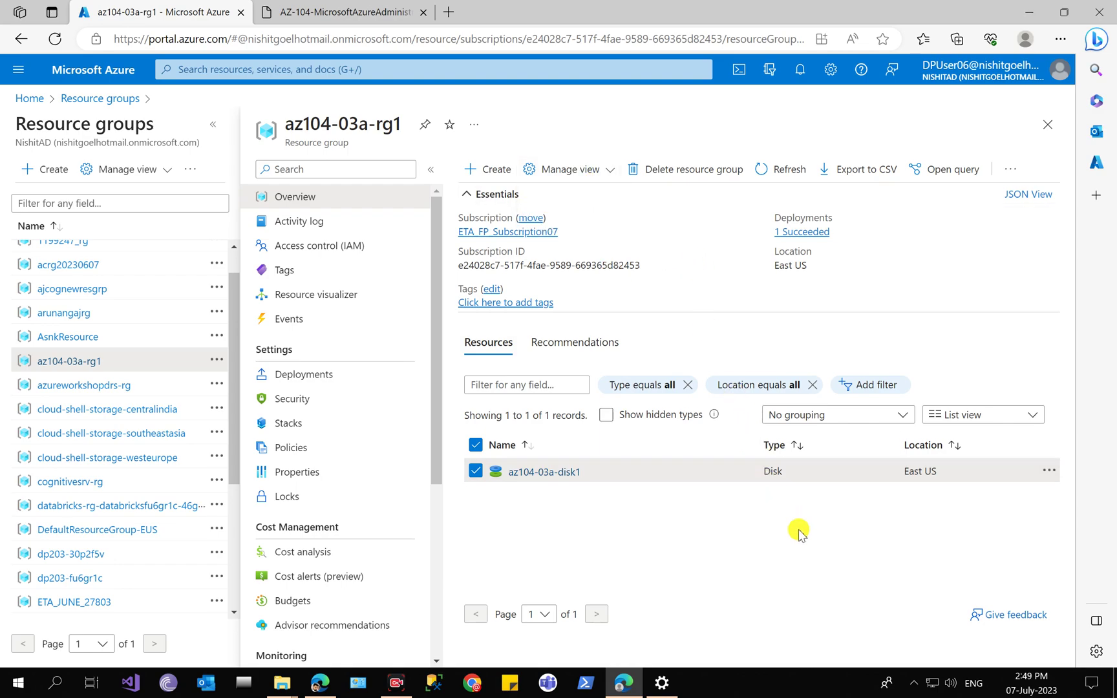
click(1053, 474)
click(670, 565)
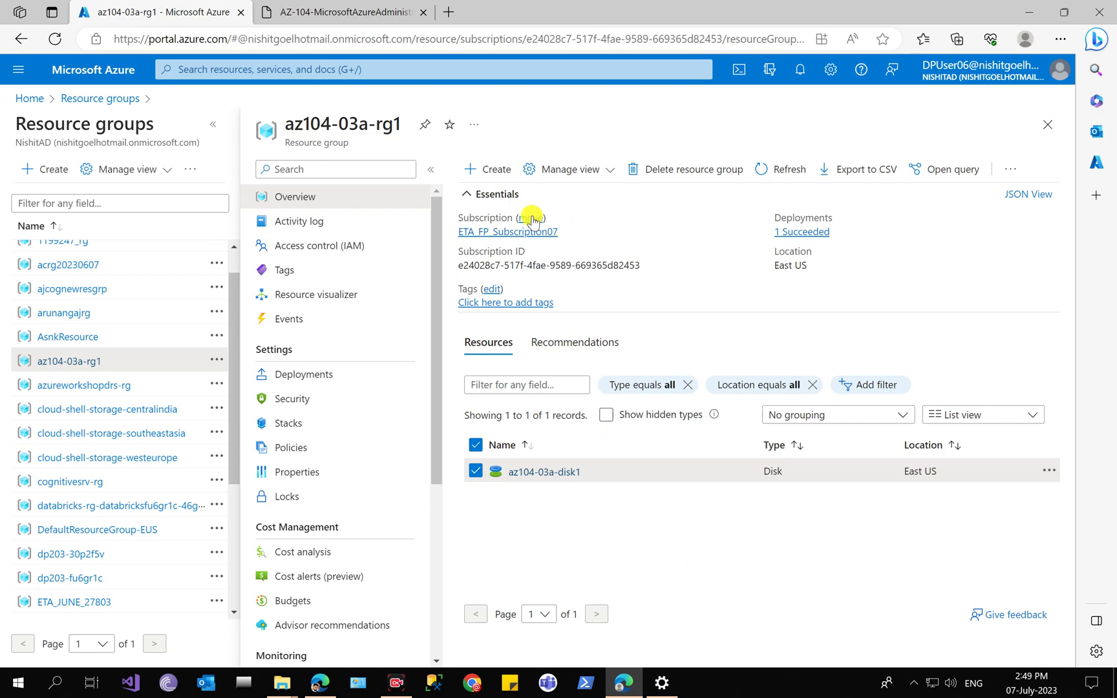
- Recheck the move instruction in the lab manual and start moving the selected disk to another resource group
click(390, 8)
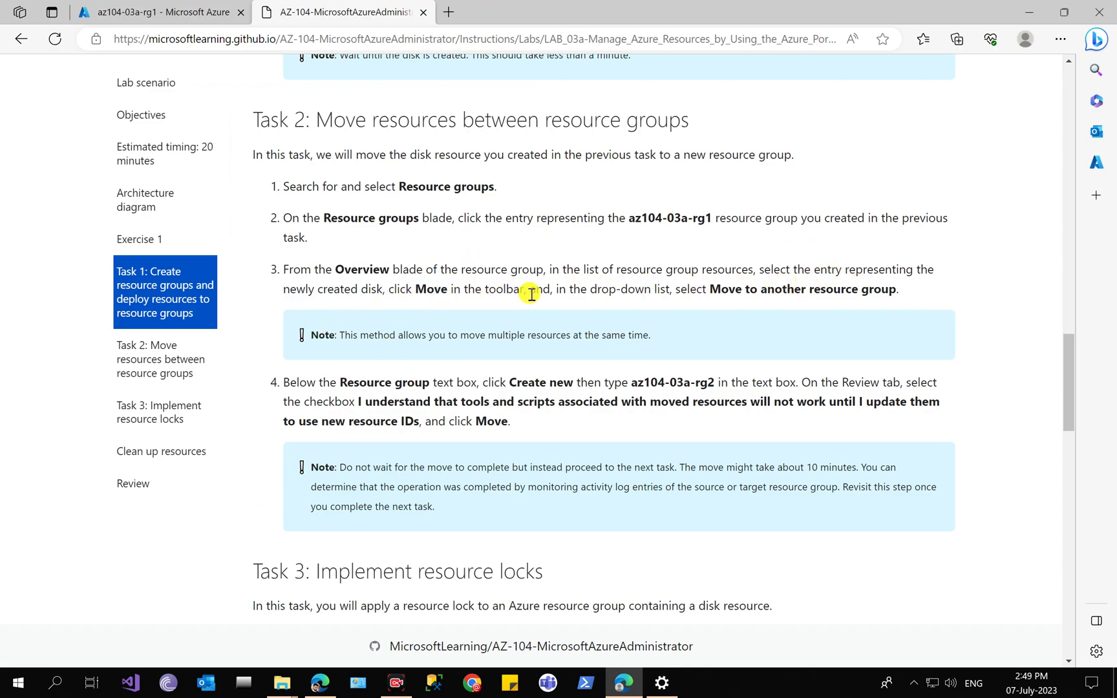
click(174, 11)
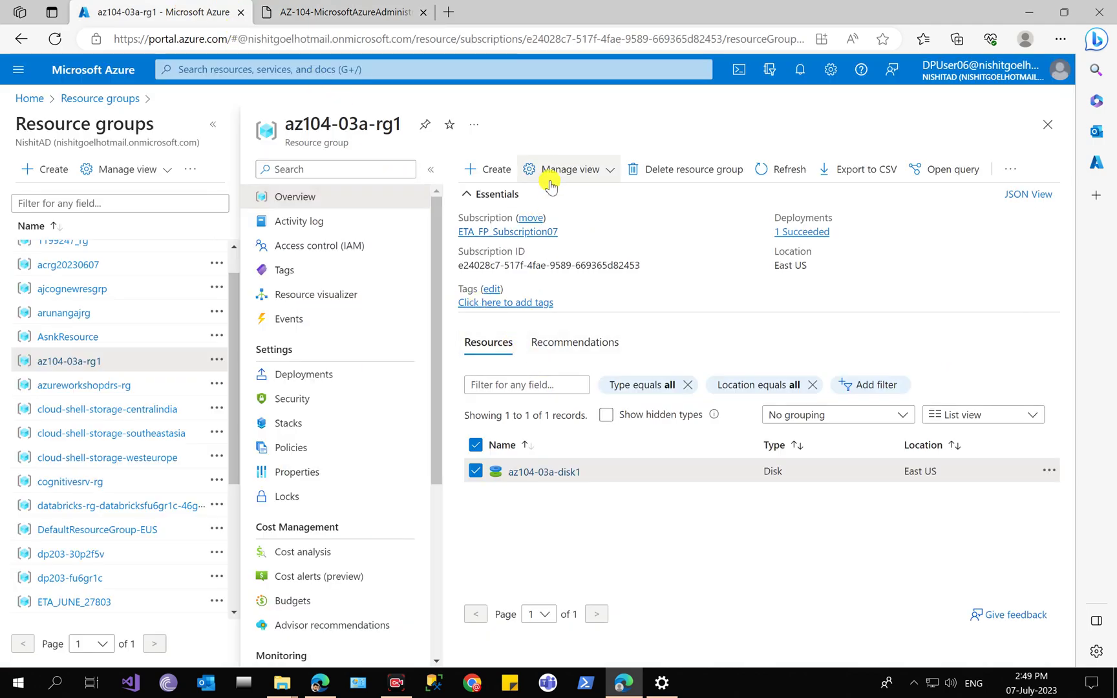
click(1010, 170)
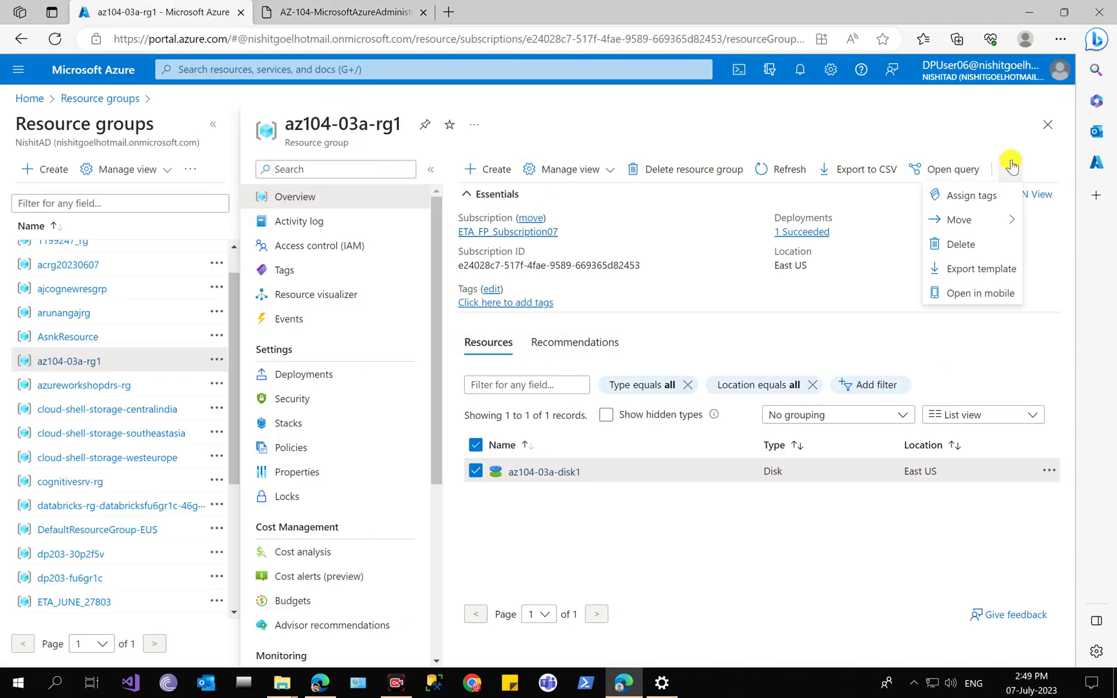
mouse_move(963, 219)
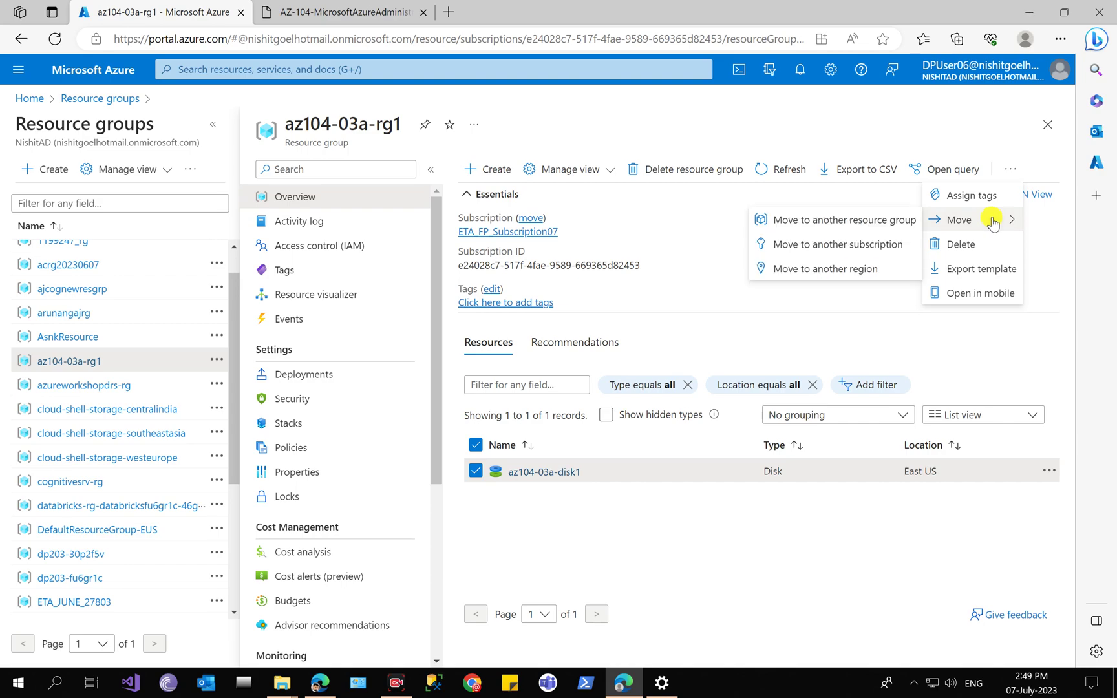
click(895, 222)
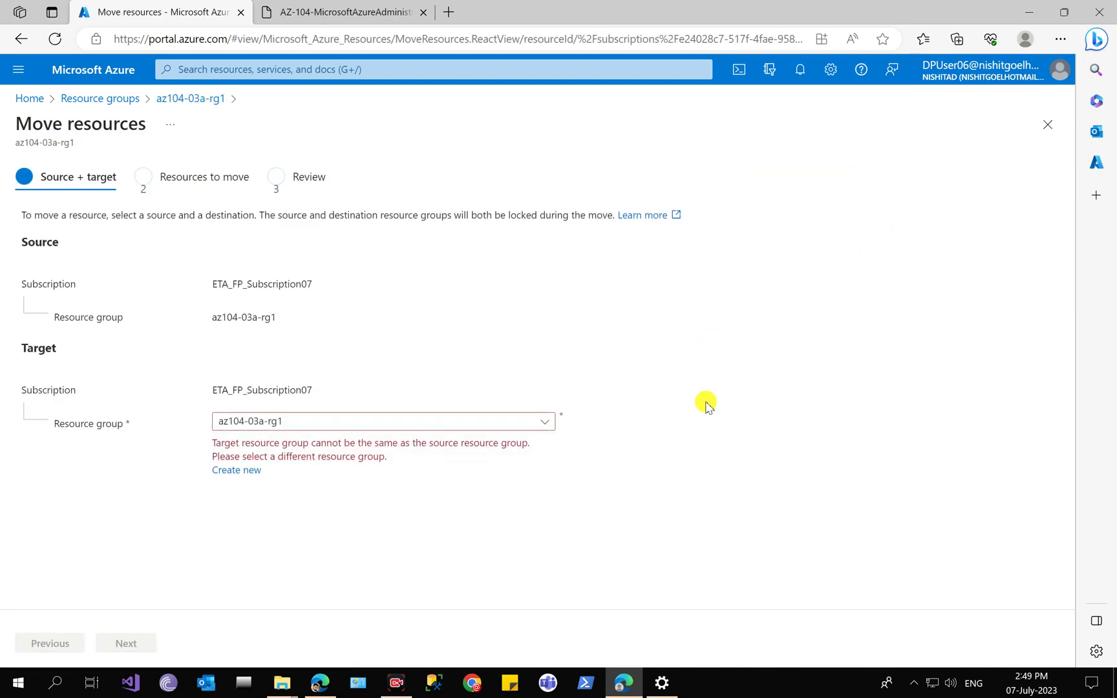
- Read the target group instructions in the lab manual and choose the existing 1197171rg as the target resource group
click(298, 12)
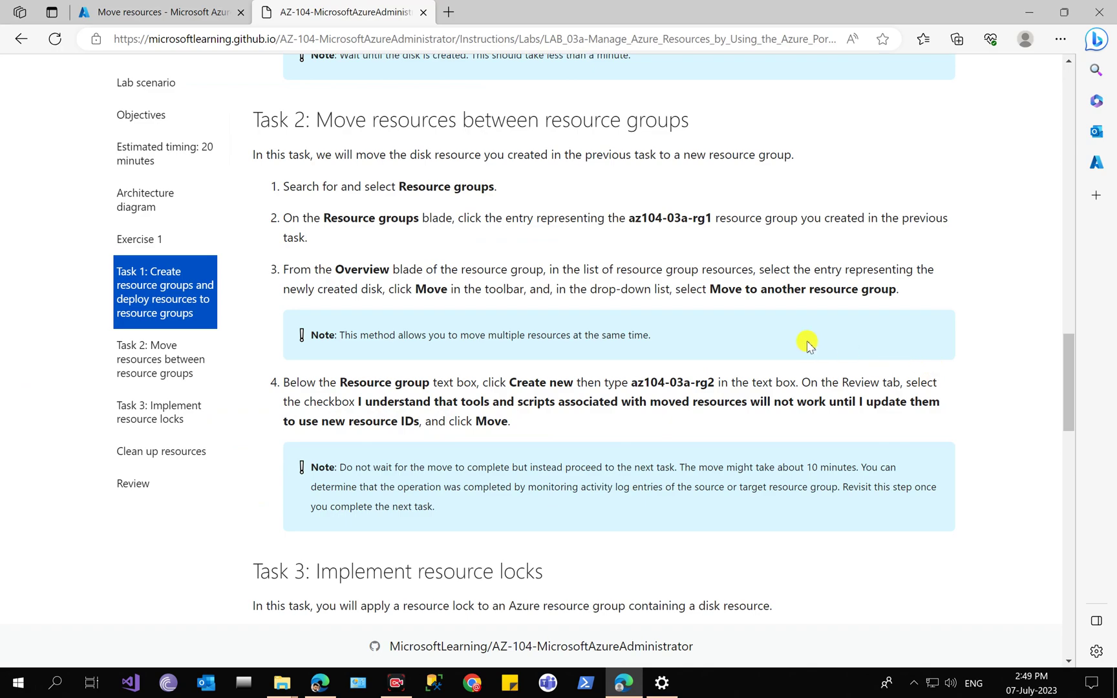
scroll(830, 345, down, 2)
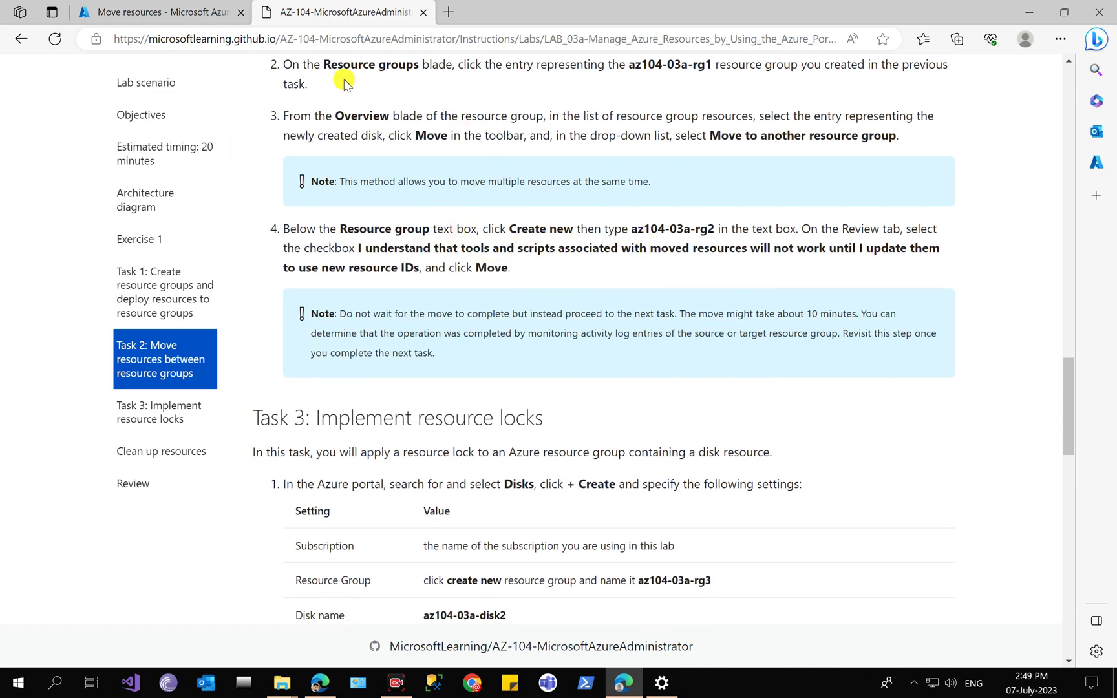
click(136, 5)
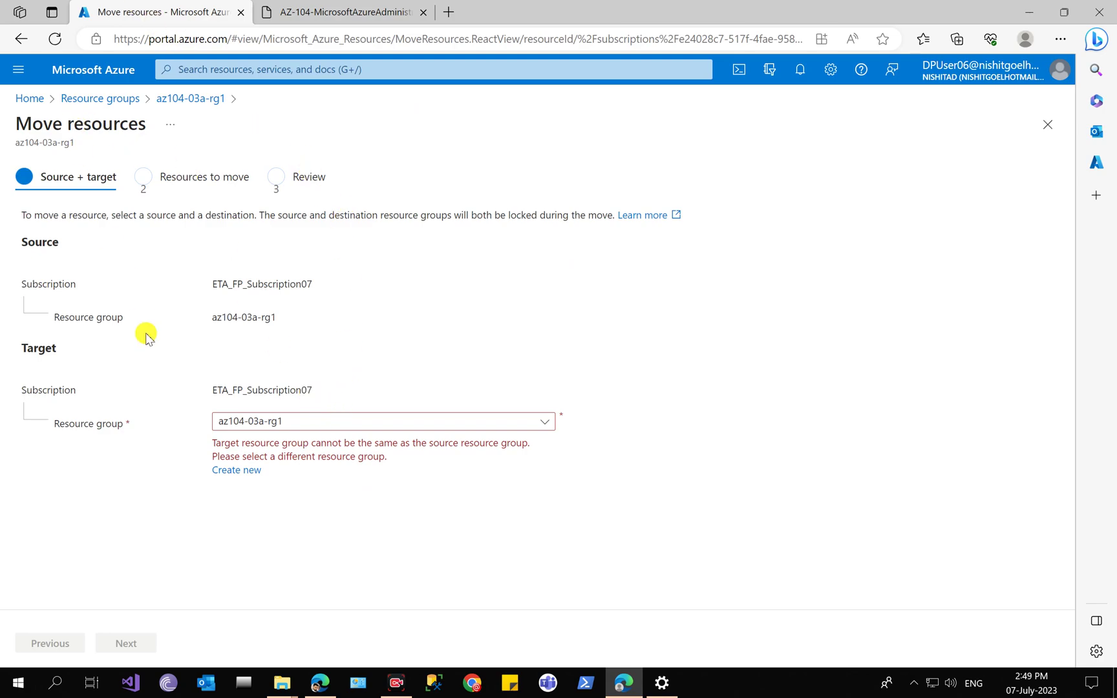
click(288, 421)
scroll(579, 245, down, 1)
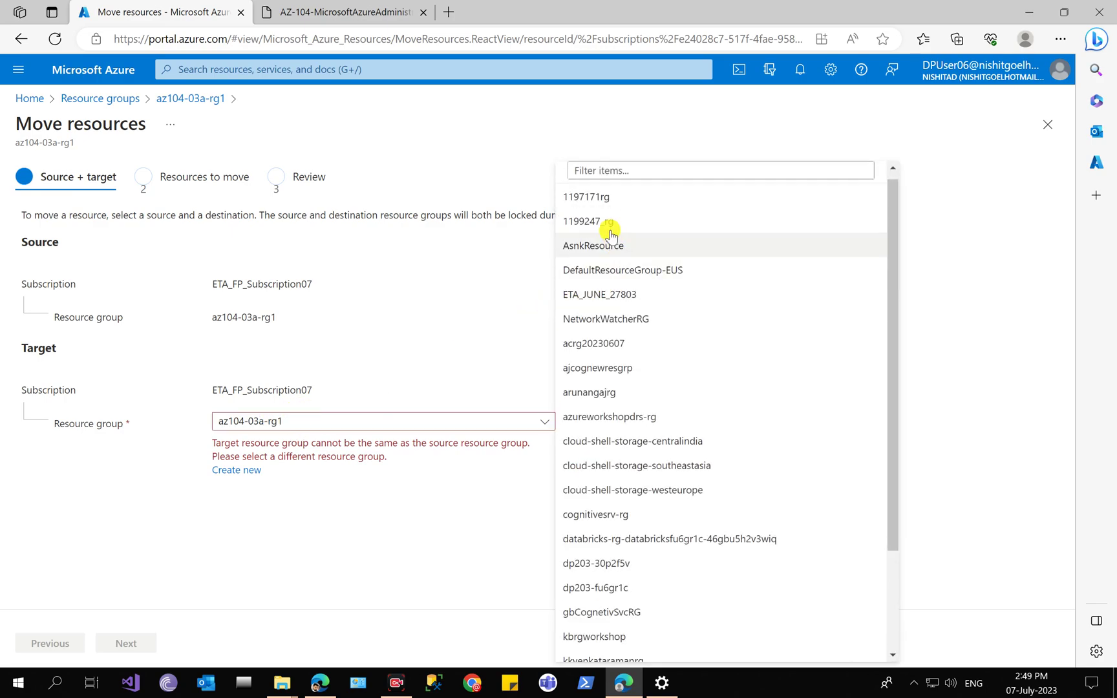
click(594, 199)
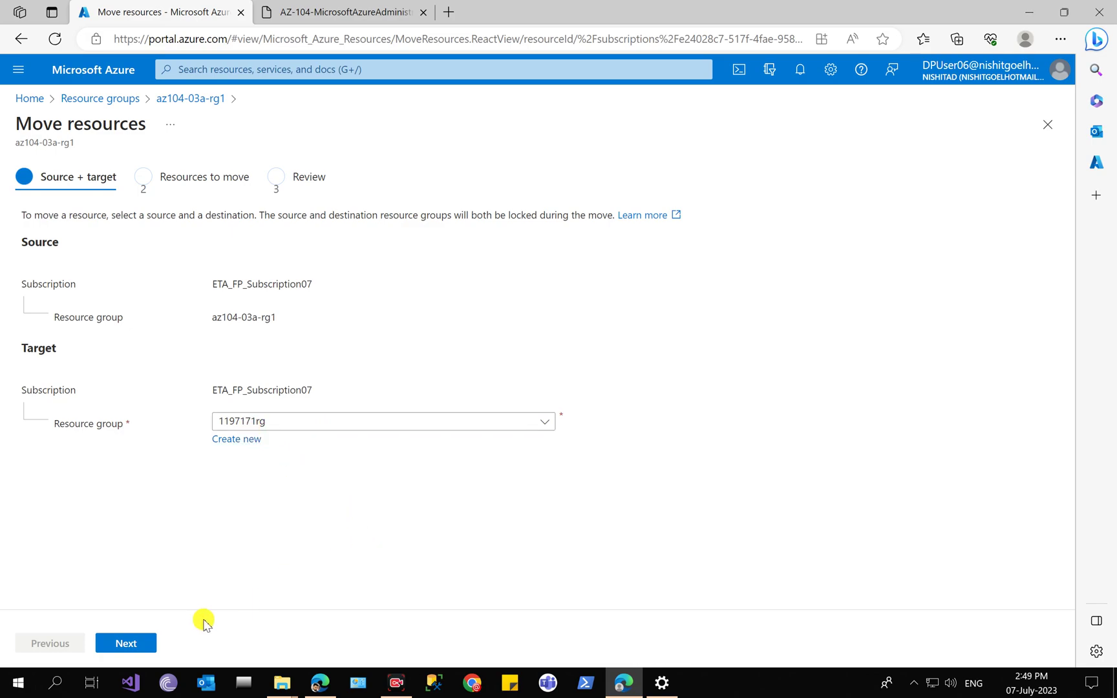
- Validate the disk for moving, acknowledge that tools and scripts need the new resource IDs, and submit the move
click(132, 643)
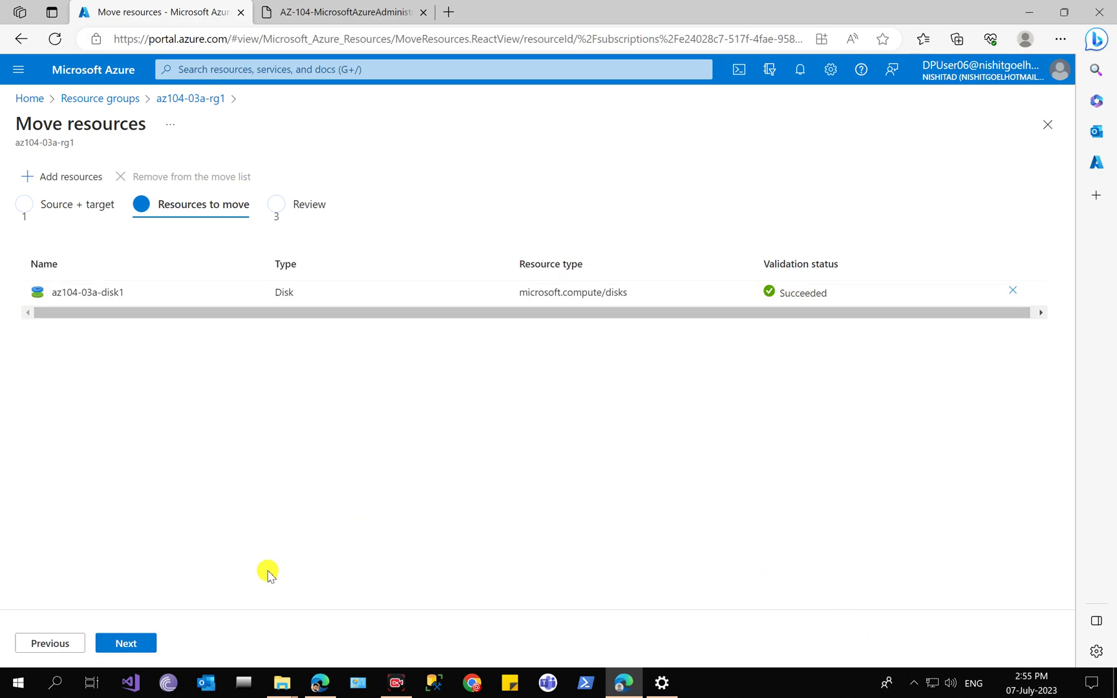
click(130, 644)
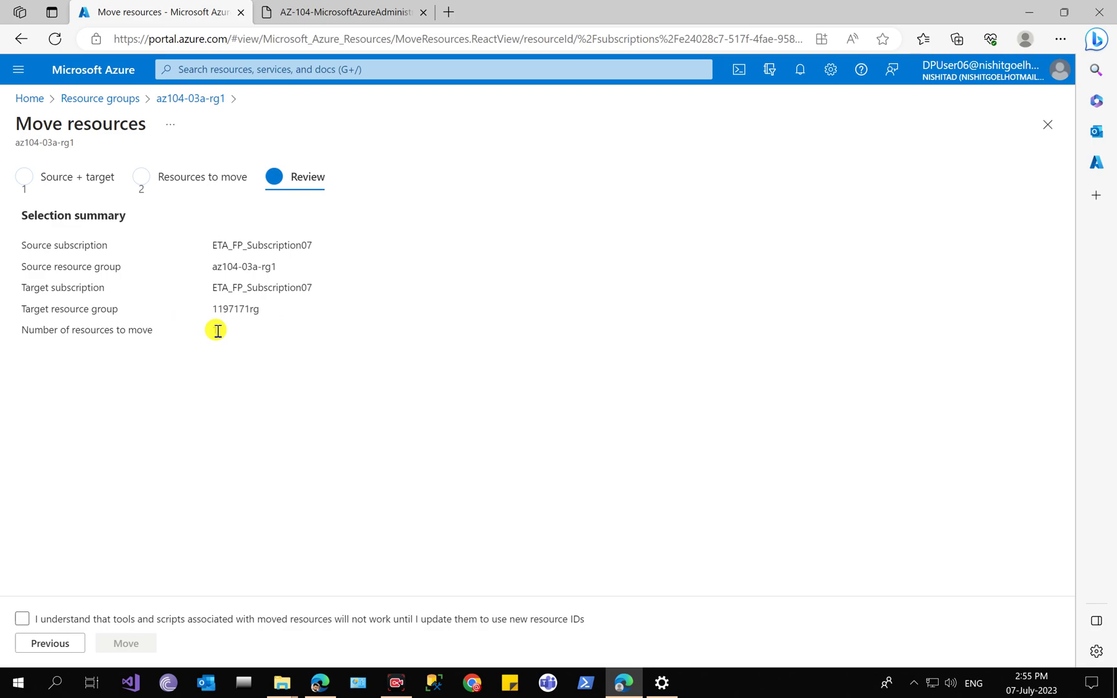
click(231, 405)
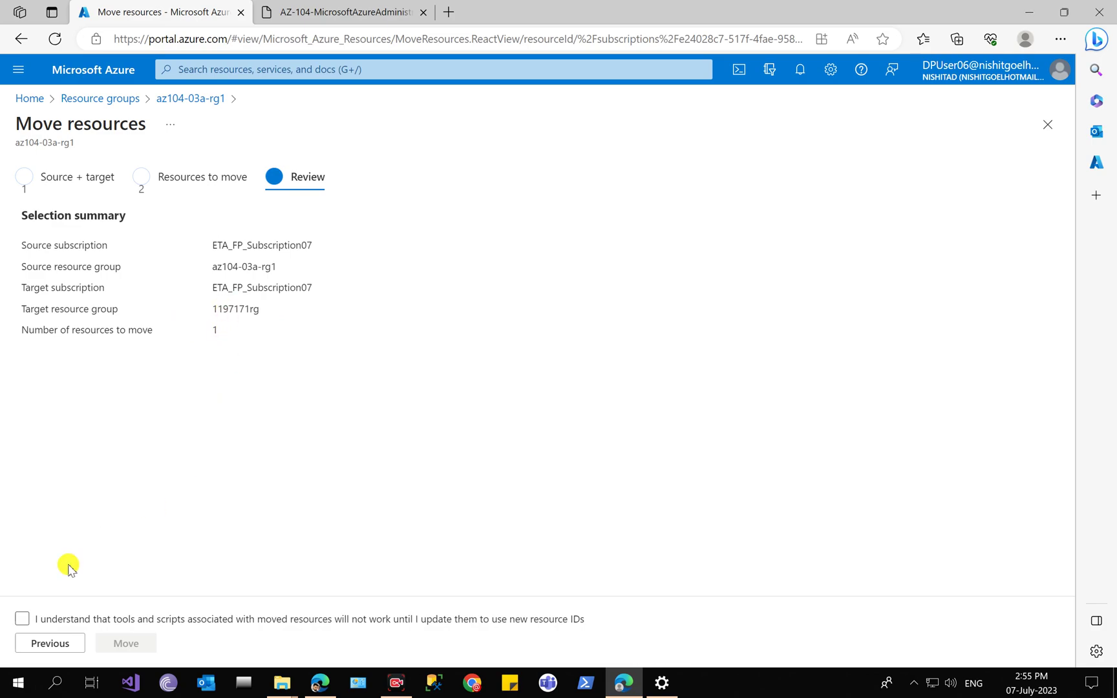
click(29, 618)
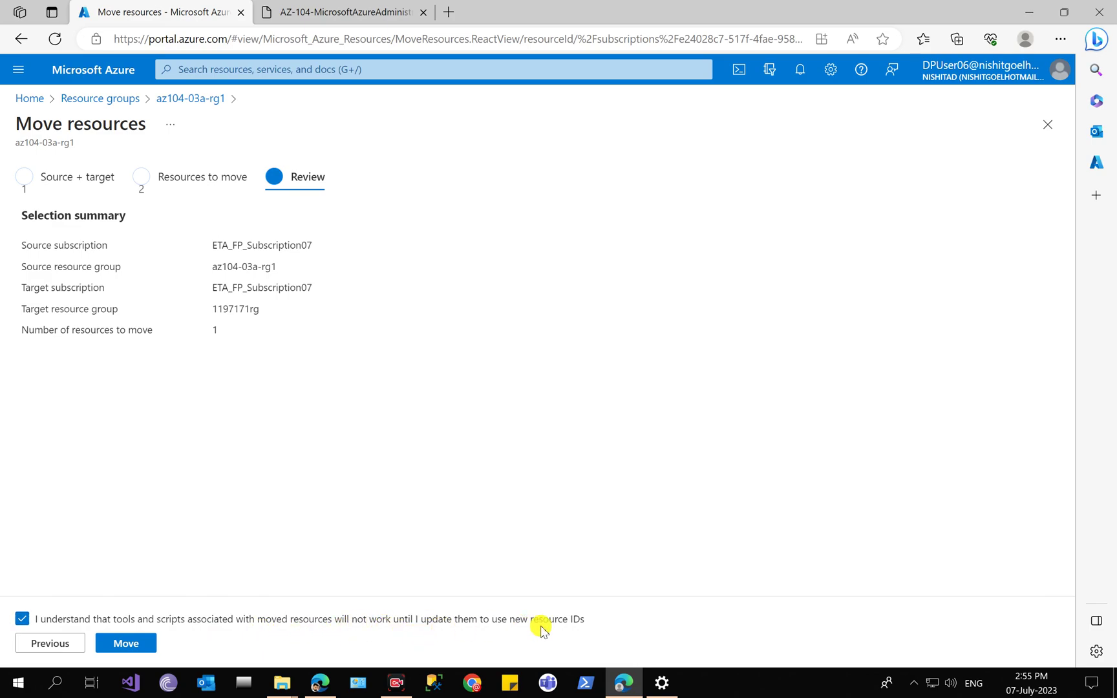
click(148, 642)
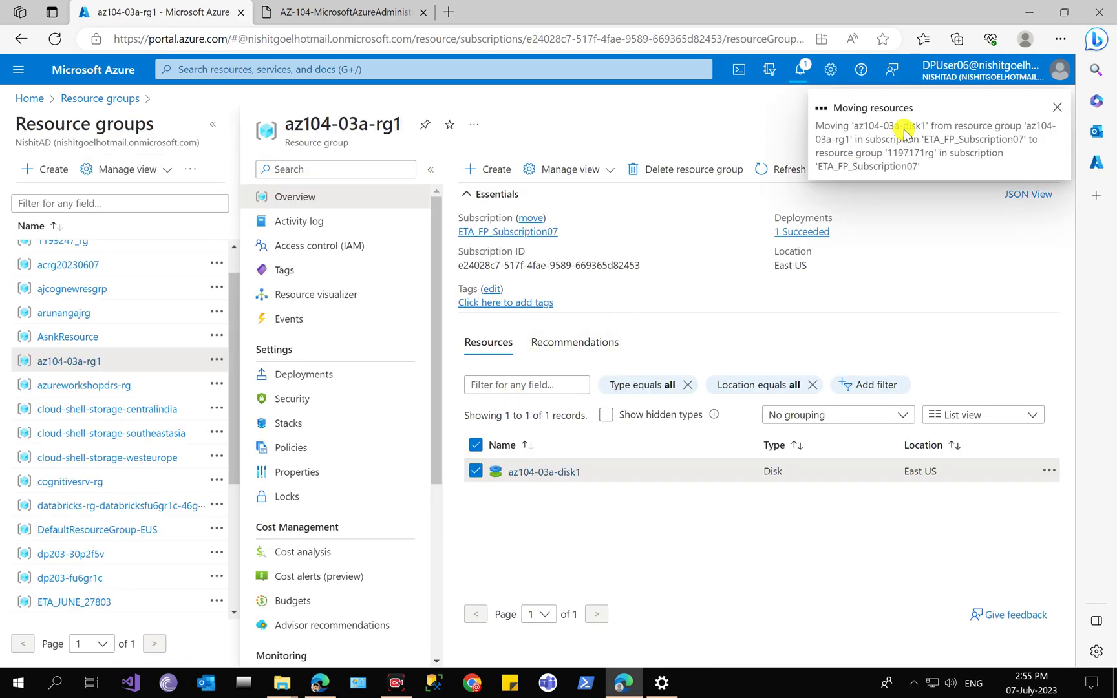
- Review the manual's note on the move, check the portal's move status and open 1197171rg to inspect its resources
click(347, 8)
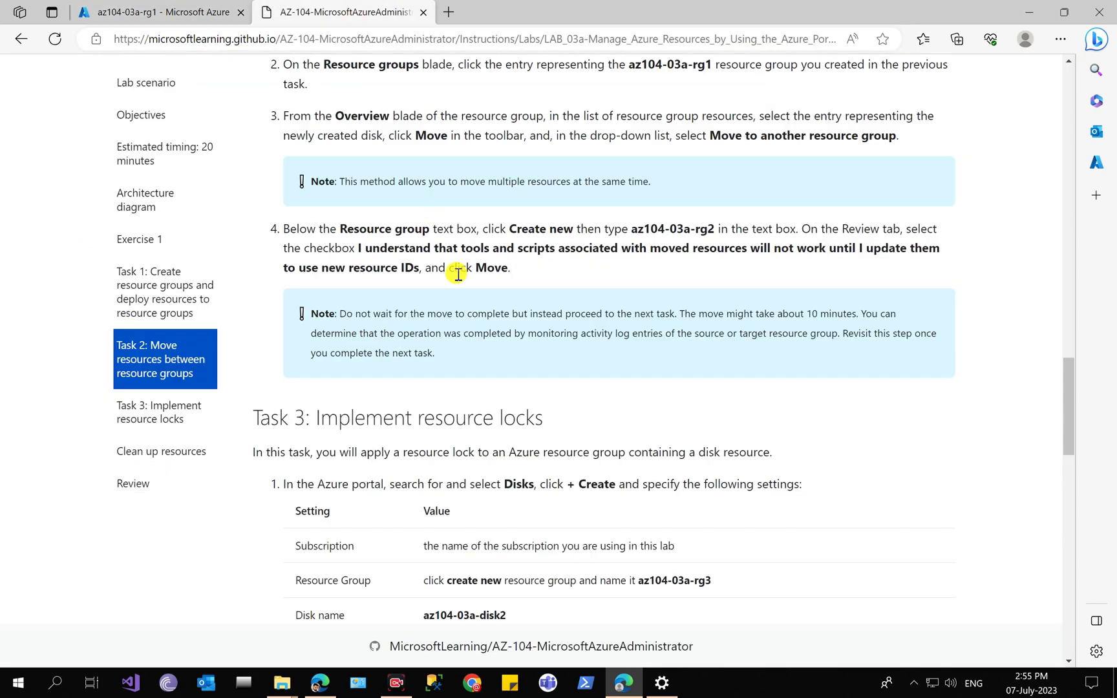
click(213, 12)
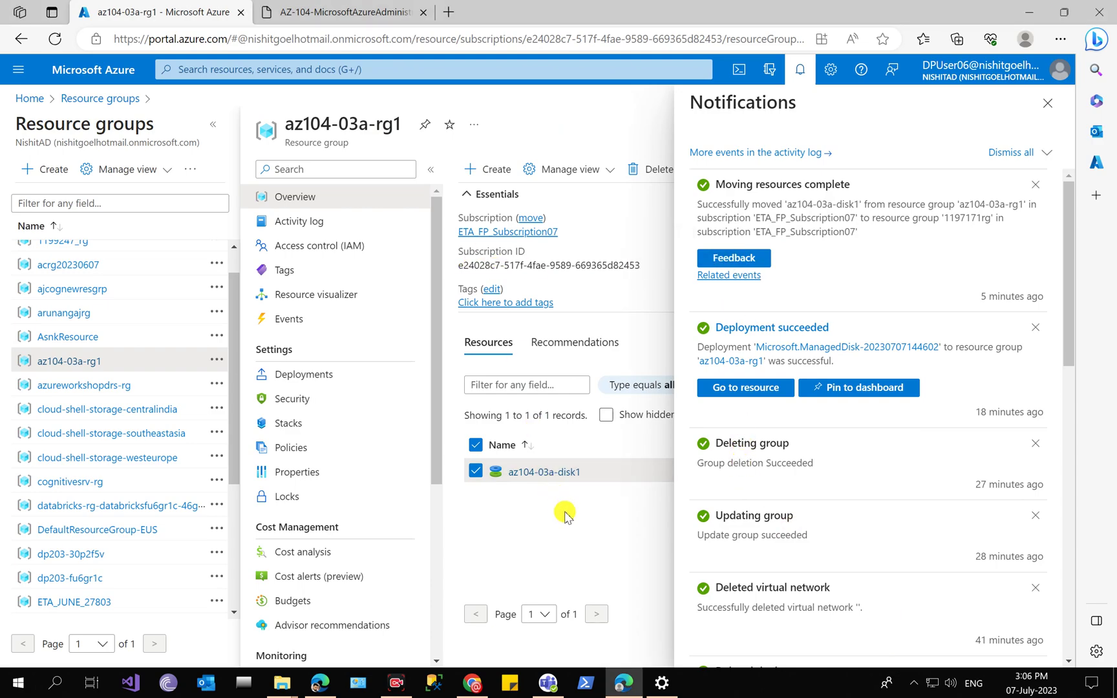
click(30, 99)
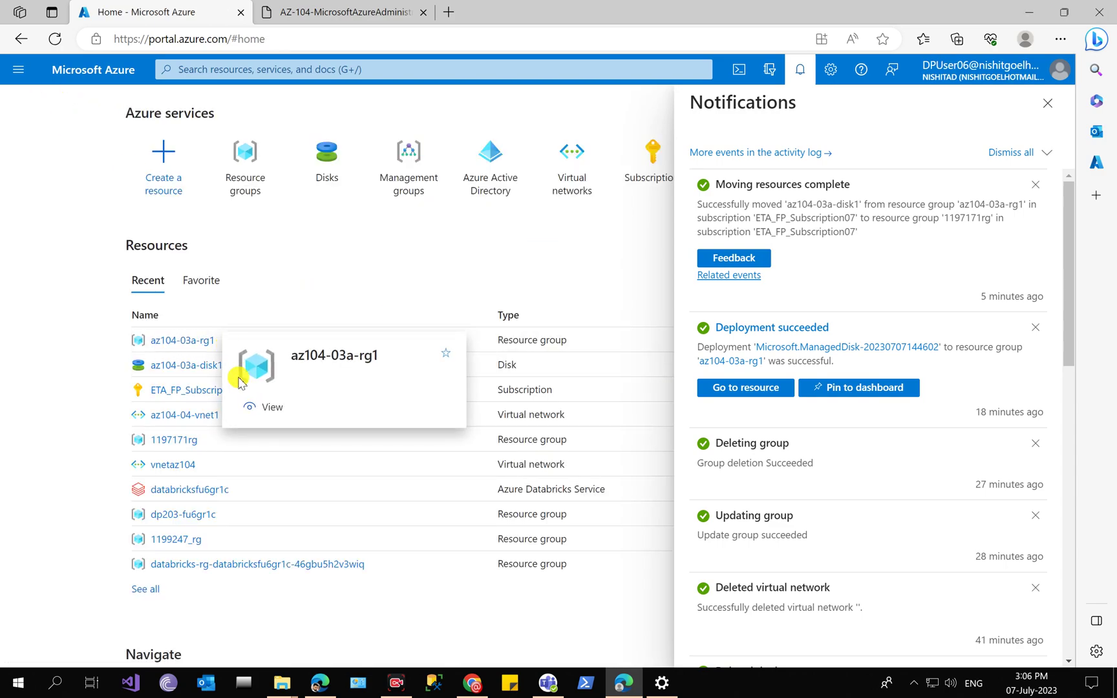
click(180, 442)
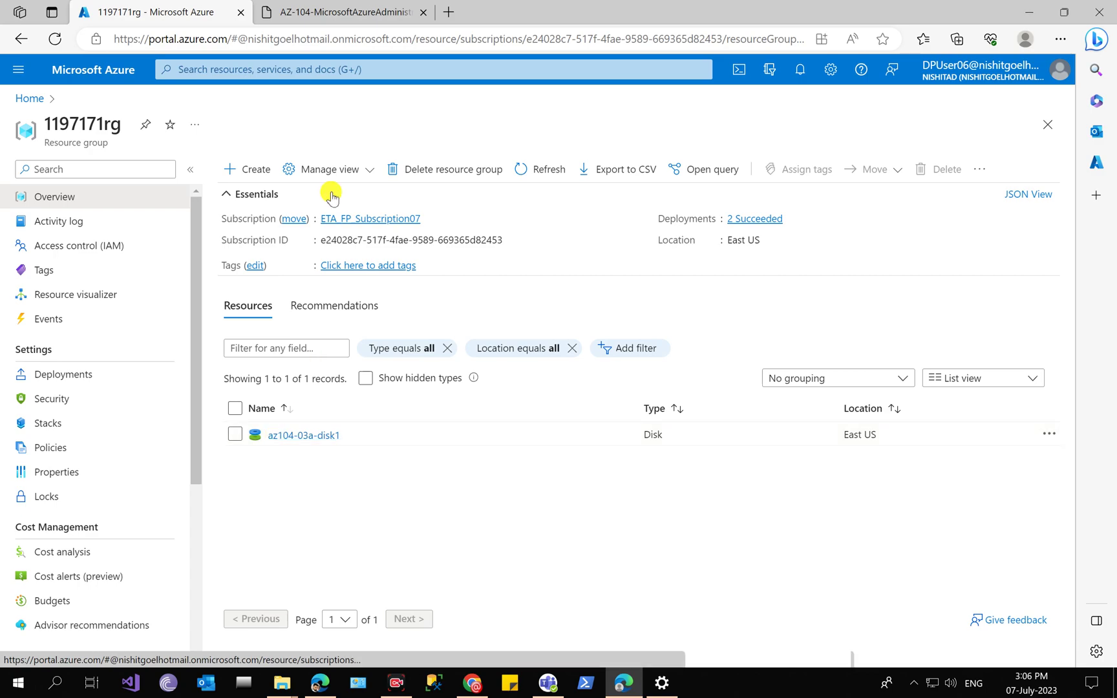
- Open the locks page of az104-03a-disk1 and consult the Task 3 resource lock instructions in the lab manual
click(328, 9)
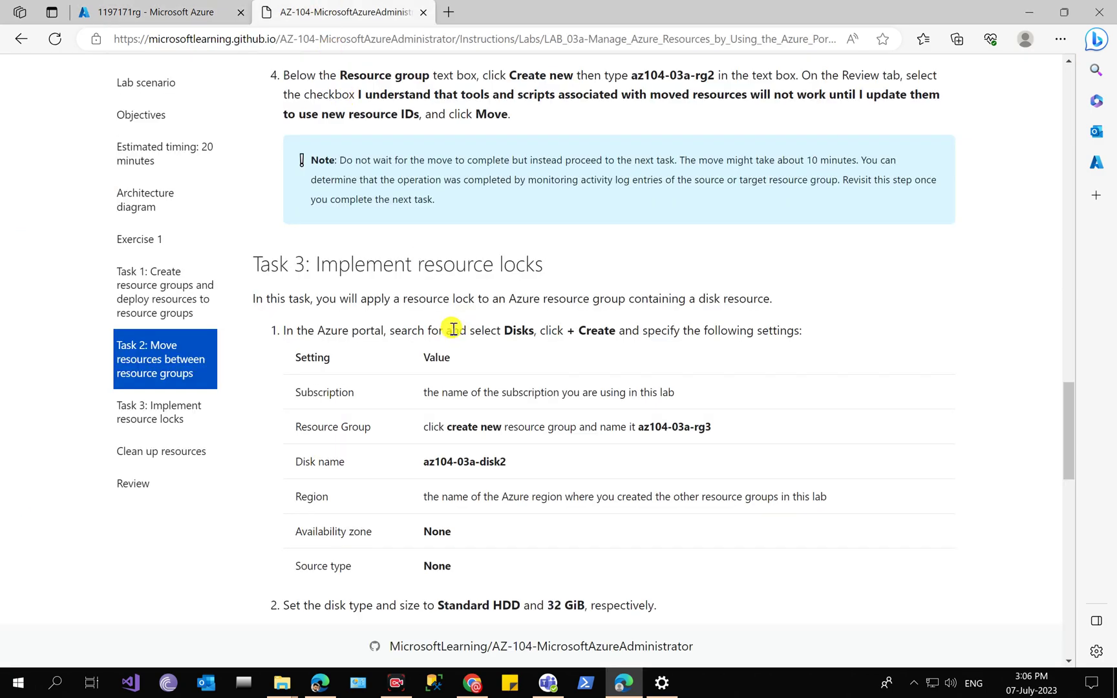
click(155, 12)
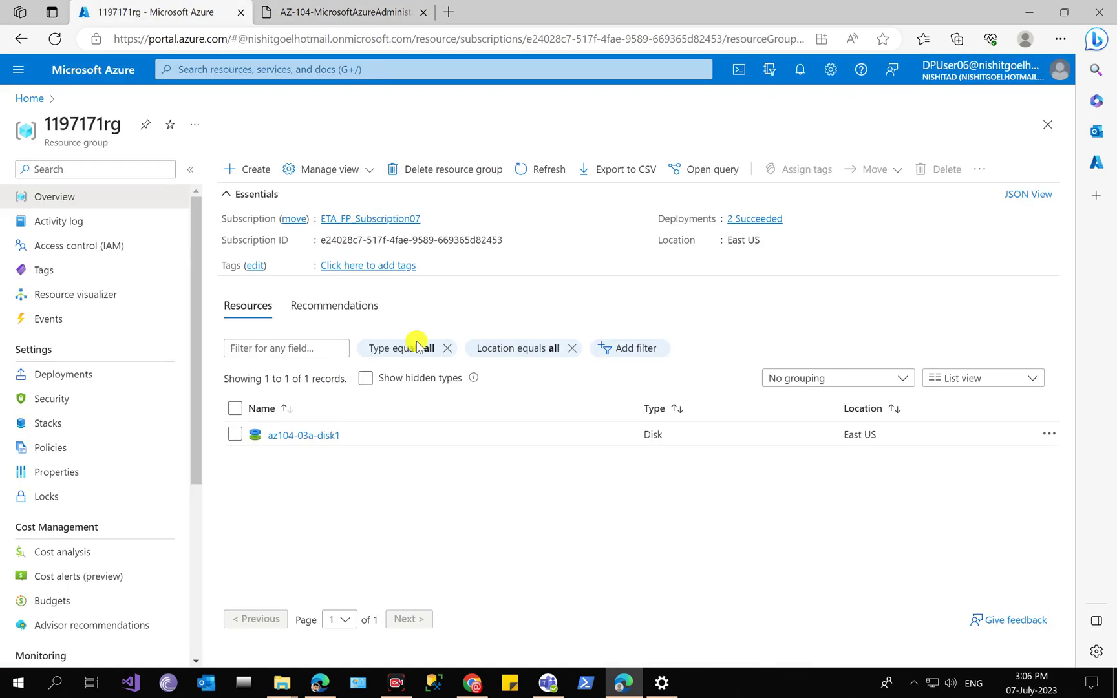
click(311, 441)
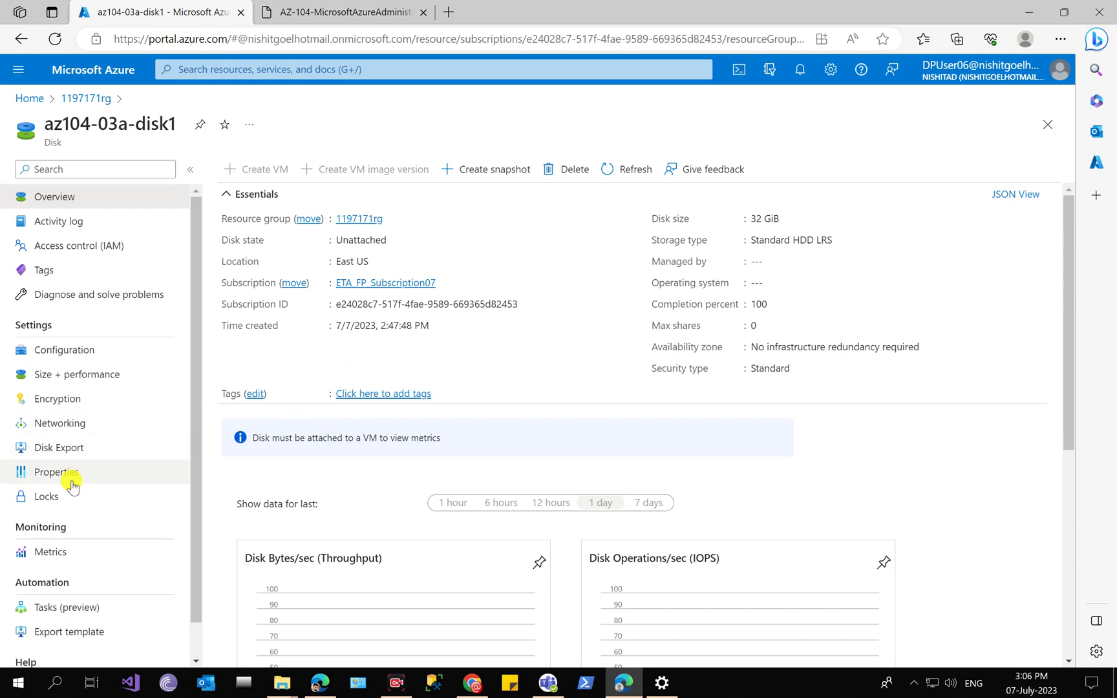
click(47, 497)
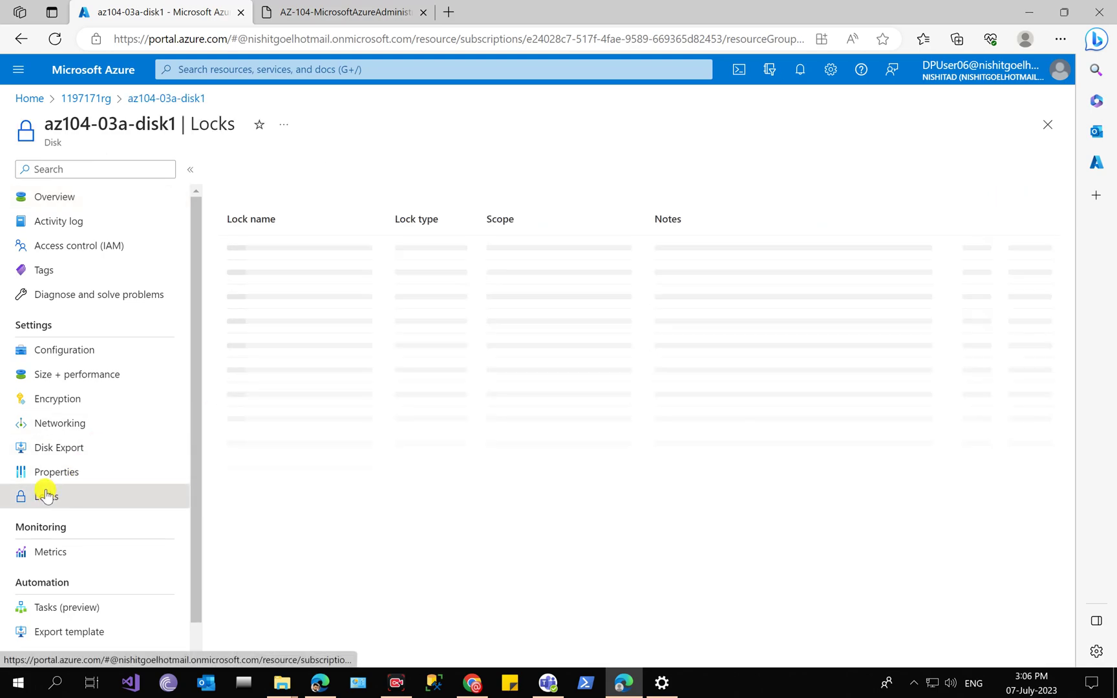
click(386, 11)
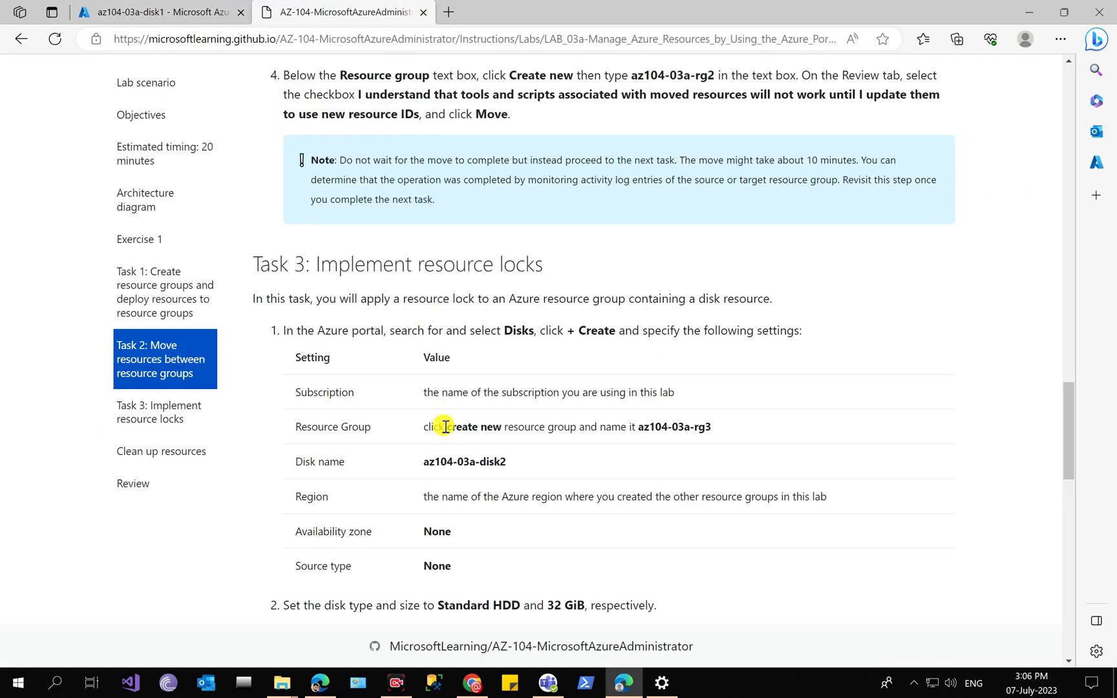
- Check the manual's lock settings and add a Delete lock named dnddddd to az104-03a-disk1
scroll(531, 392, down, 3)
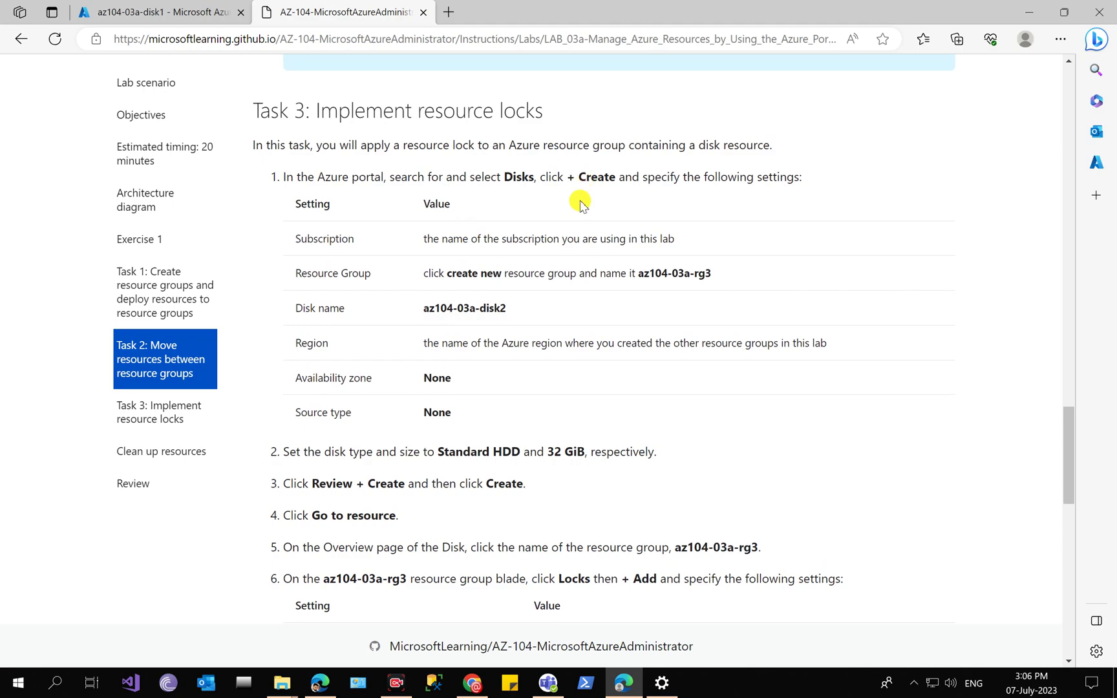
scroll(534, 367, down, 5)
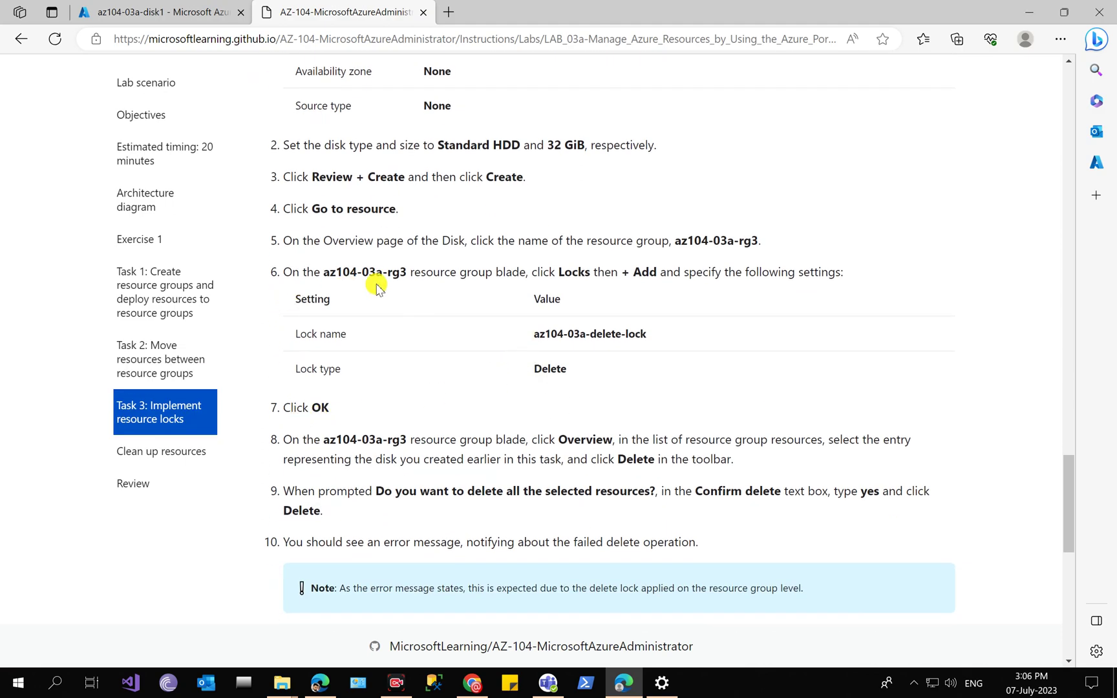
click(203, 6)
click(249, 173)
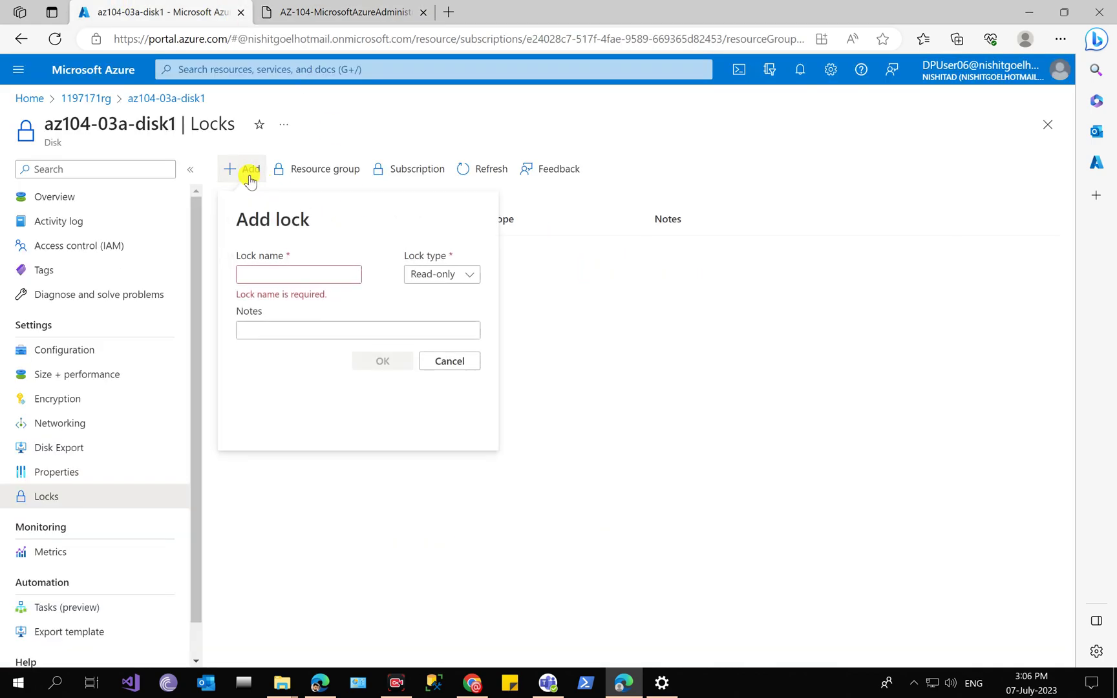
click(304, 276)
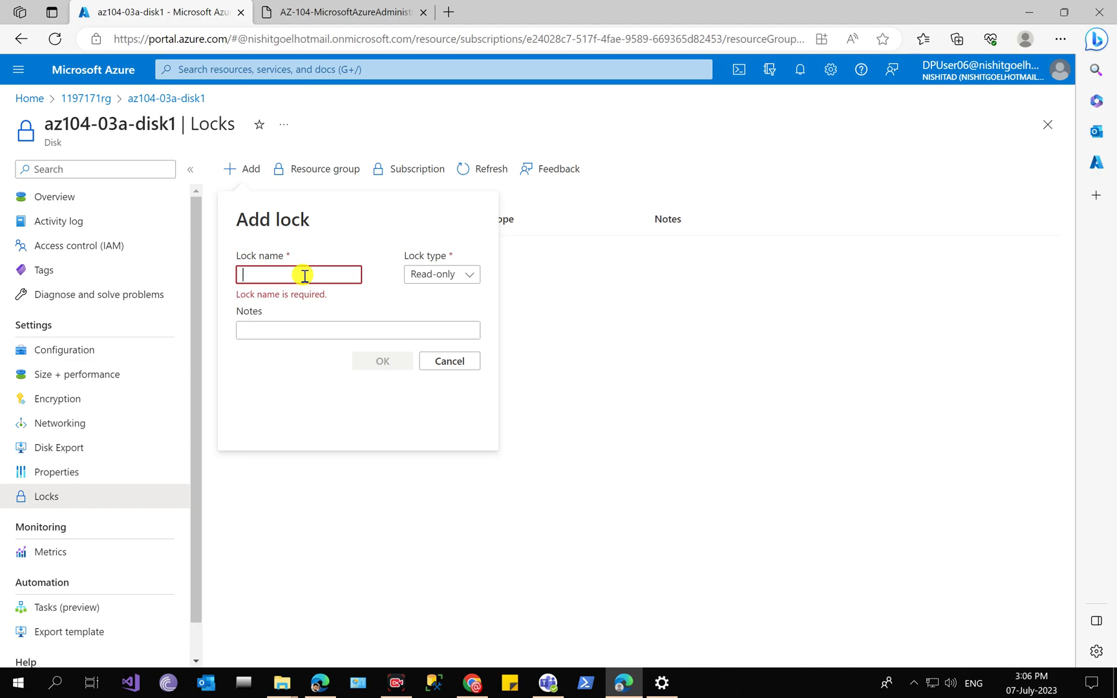
text(dnddddd)
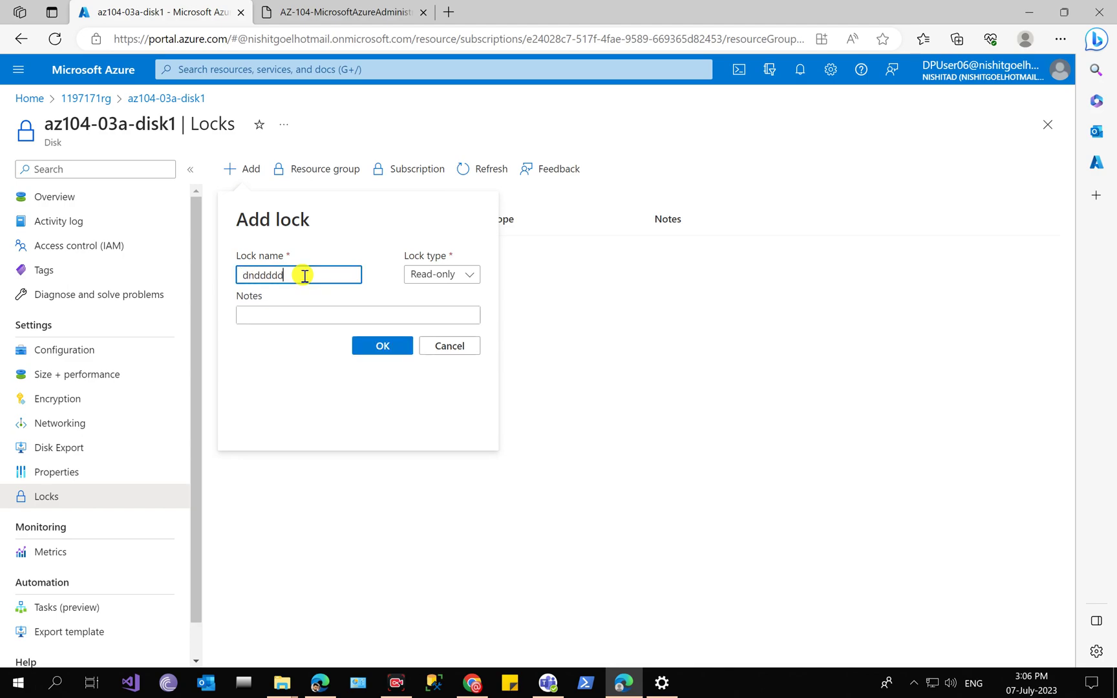
click(432, 274)
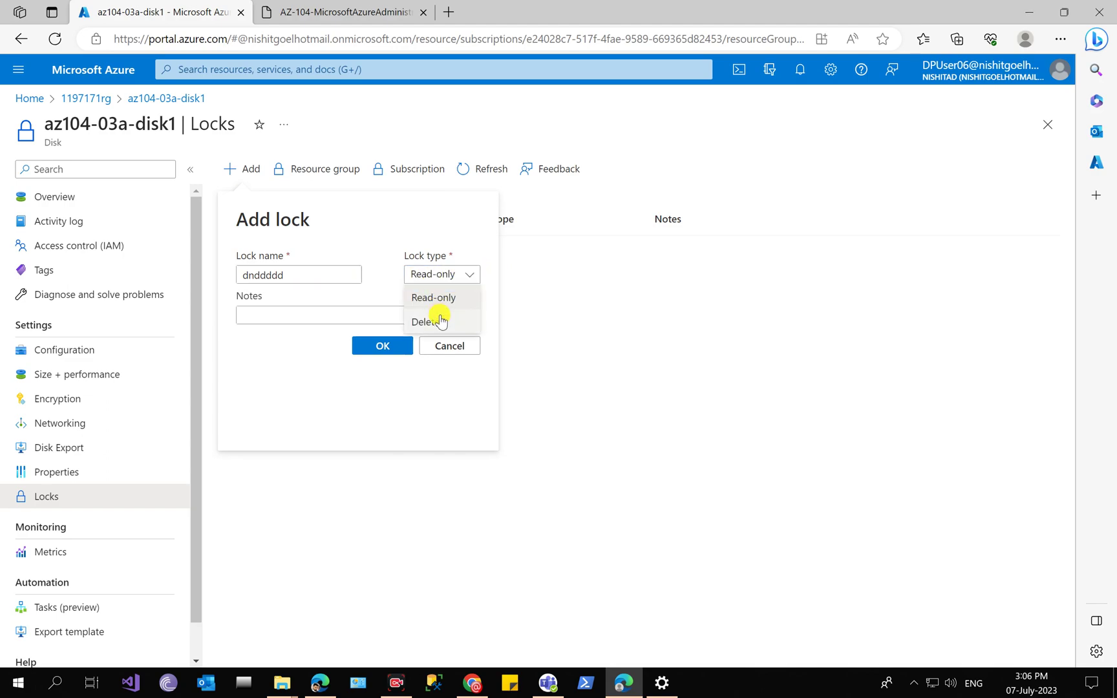
click(442, 321)
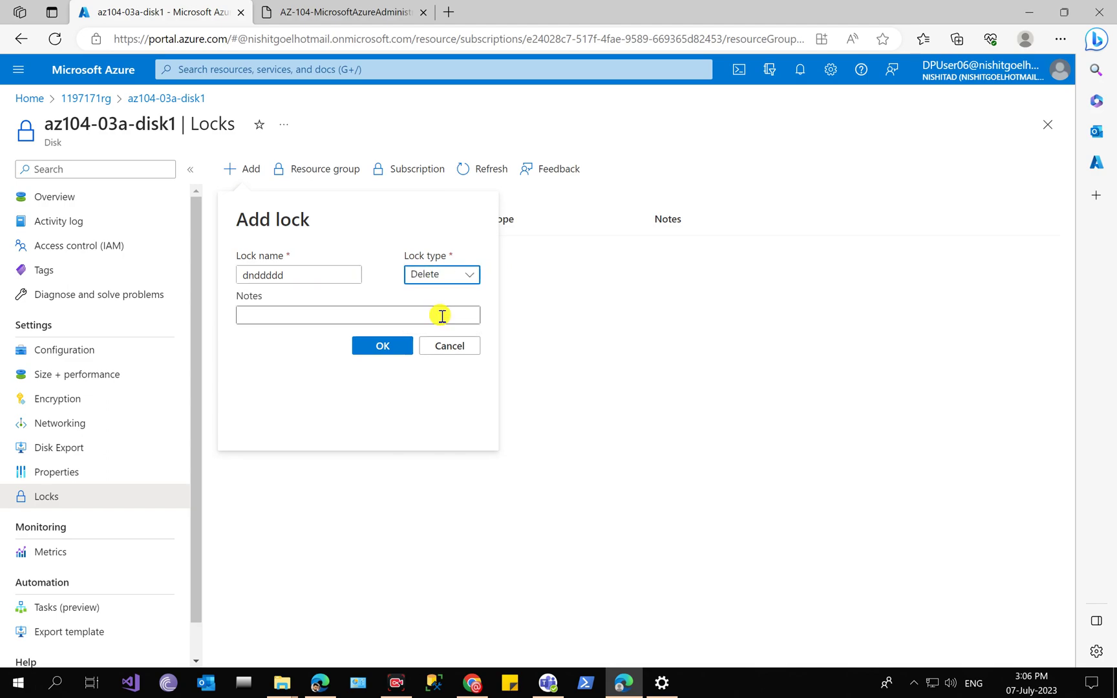
click(397, 348)
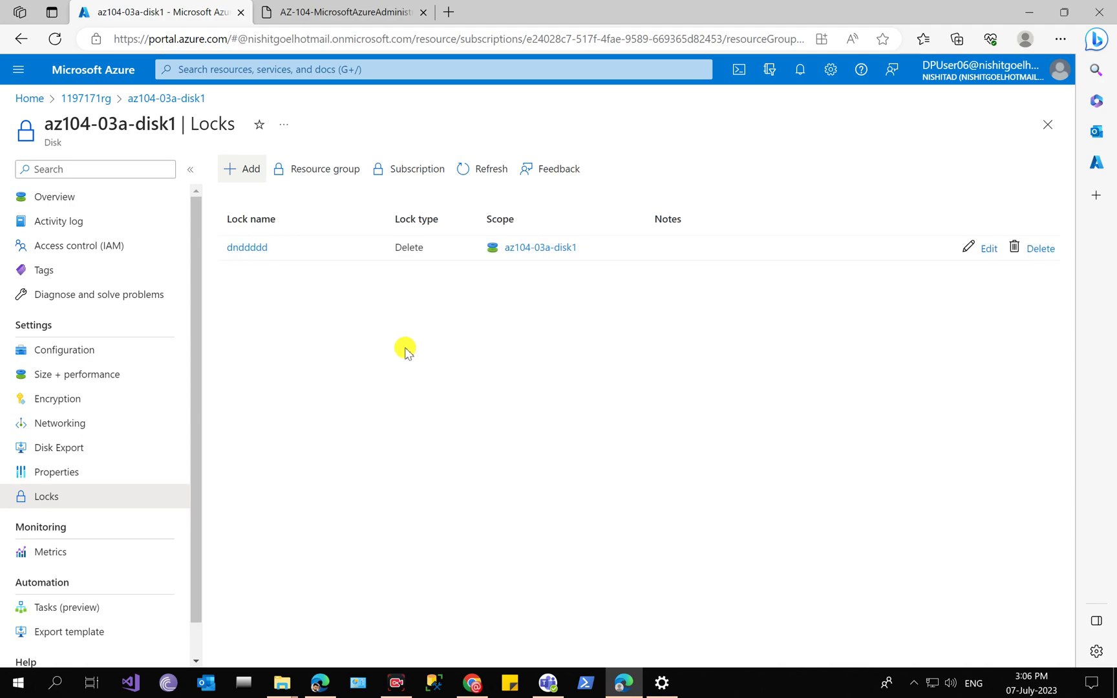
- Consult the manual's deletion test, reopen az104-03a-disk1 from resource group 1197171rg and try to delete the locked disk
click(326, 8)
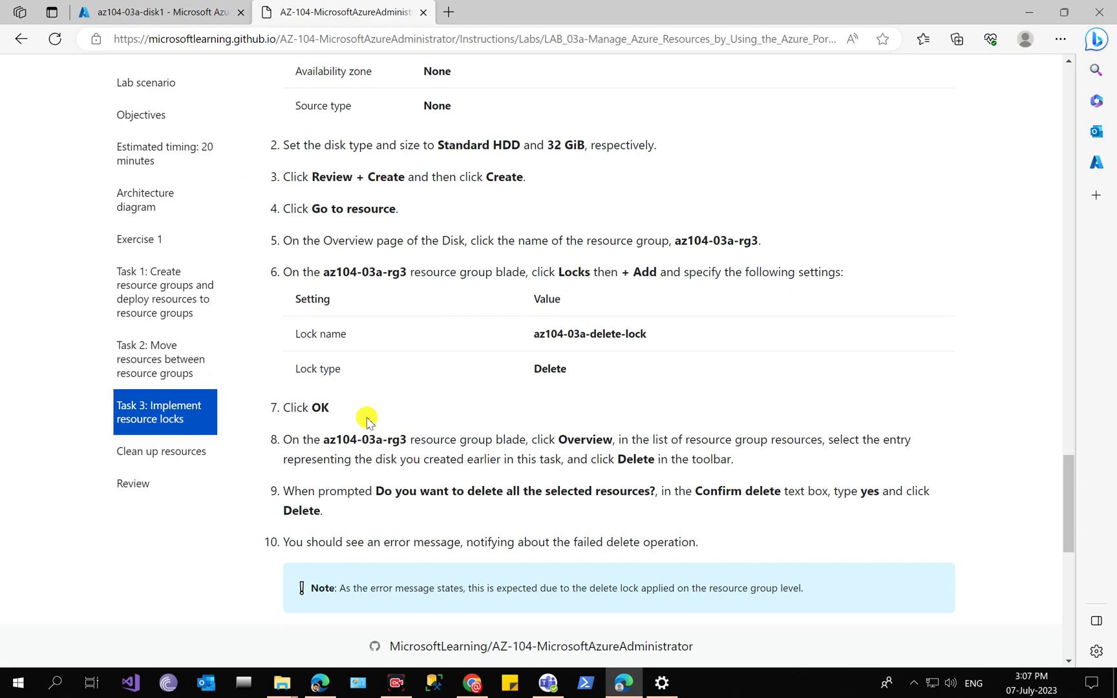
click(213, 5)
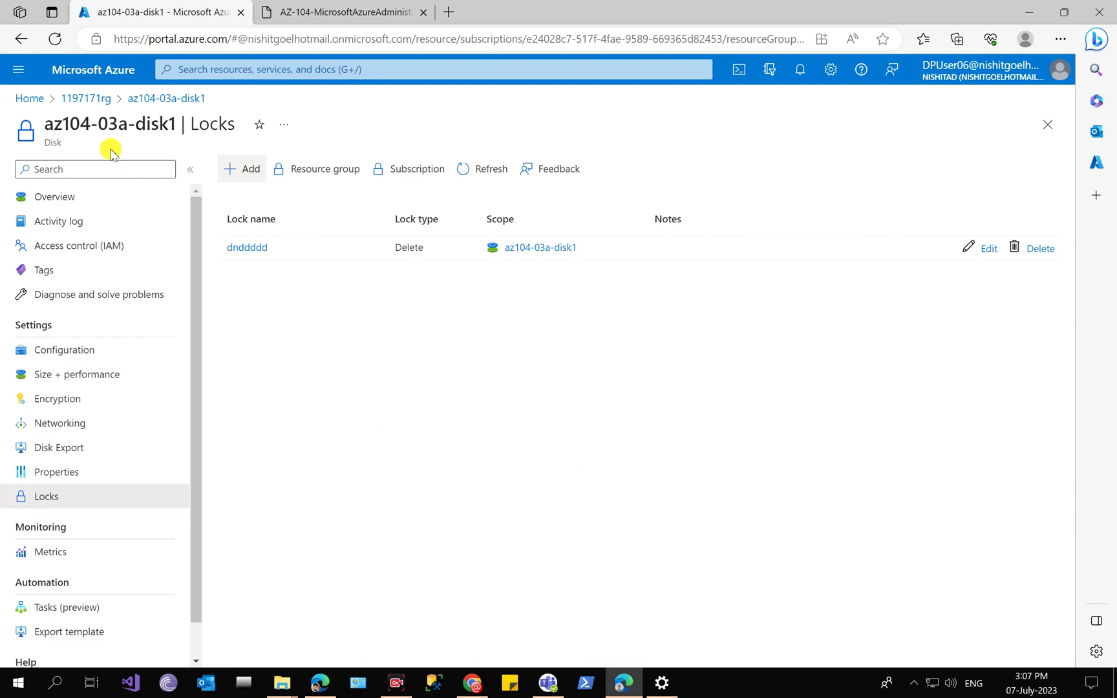
click(91, 98)
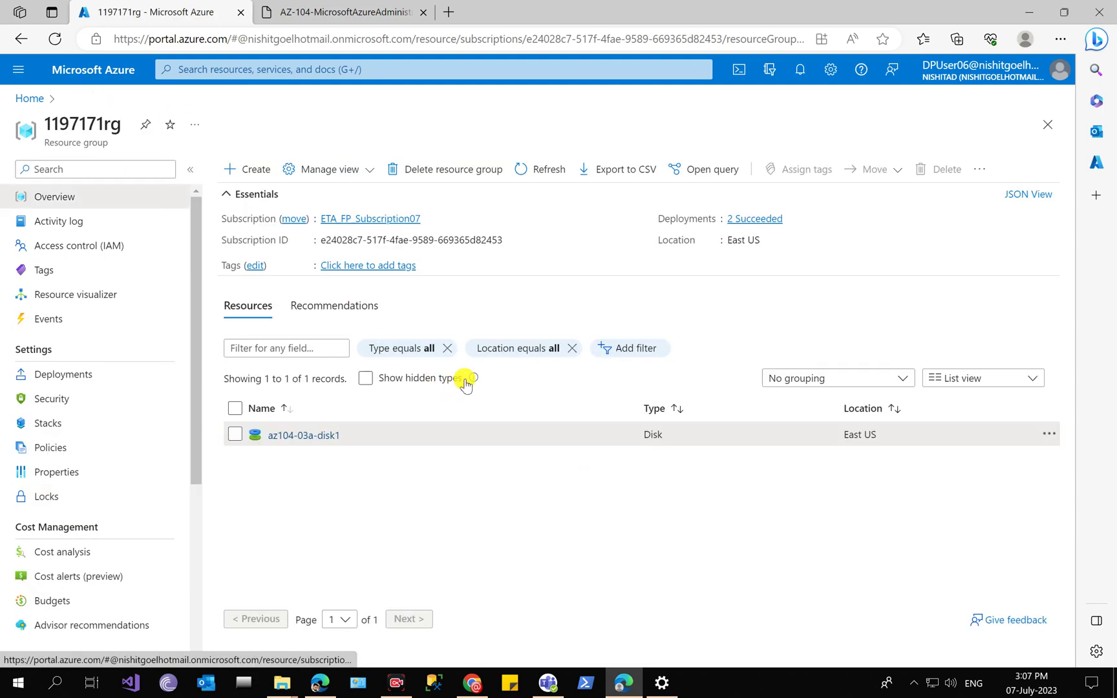
click(1049, 434)
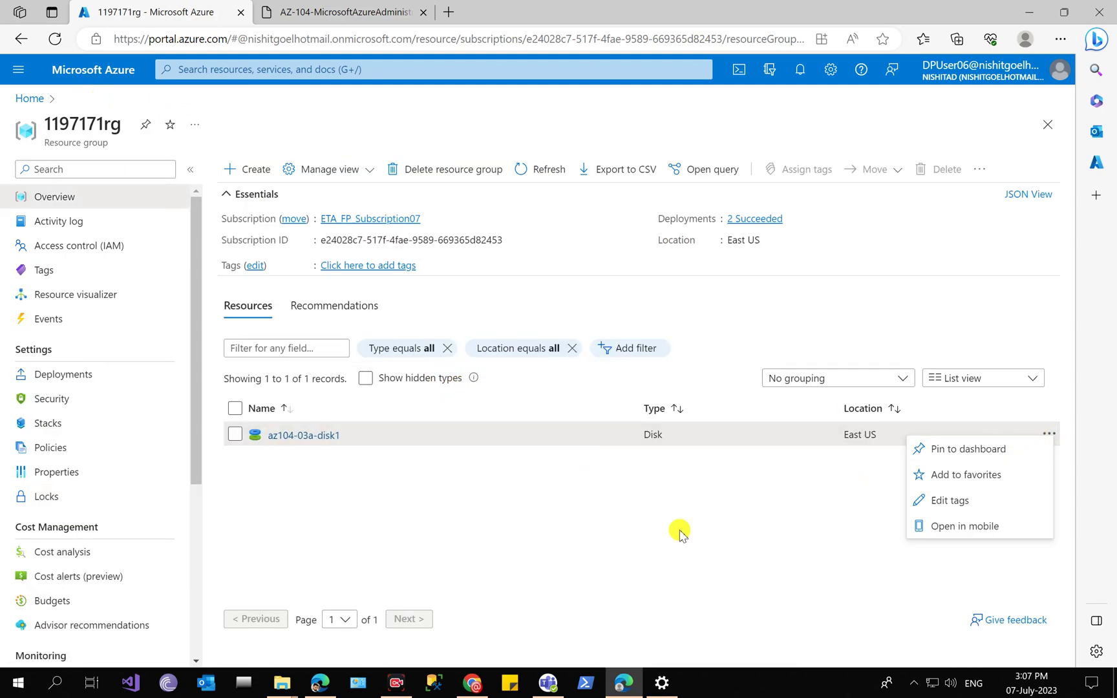
click(309, 436)
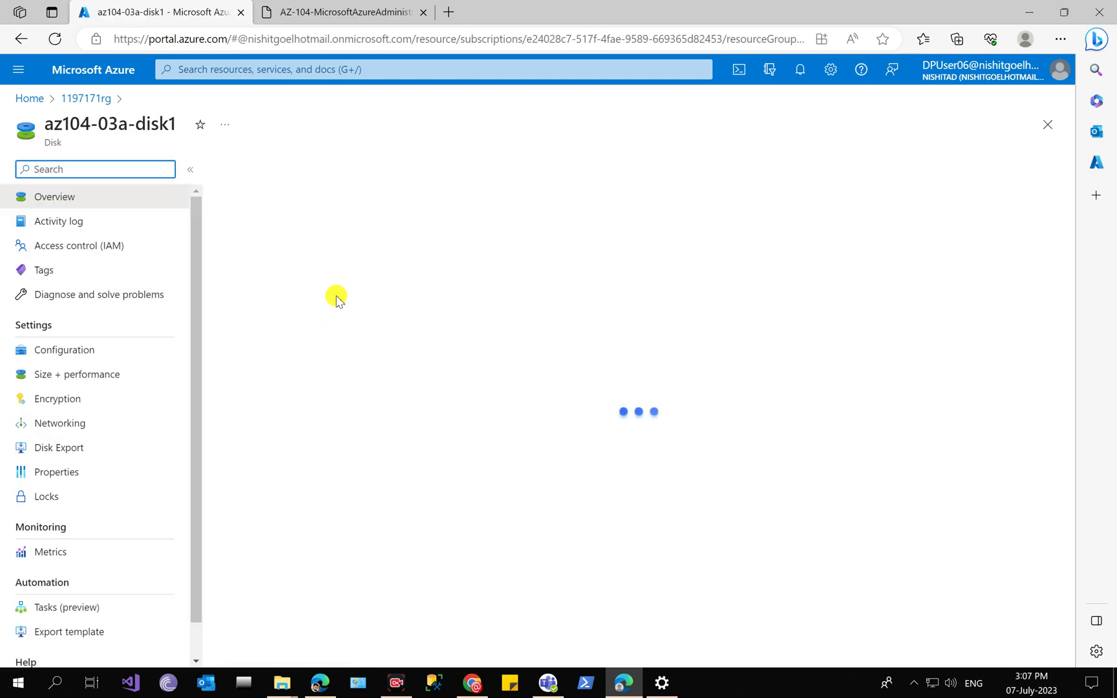
click(555, 171)
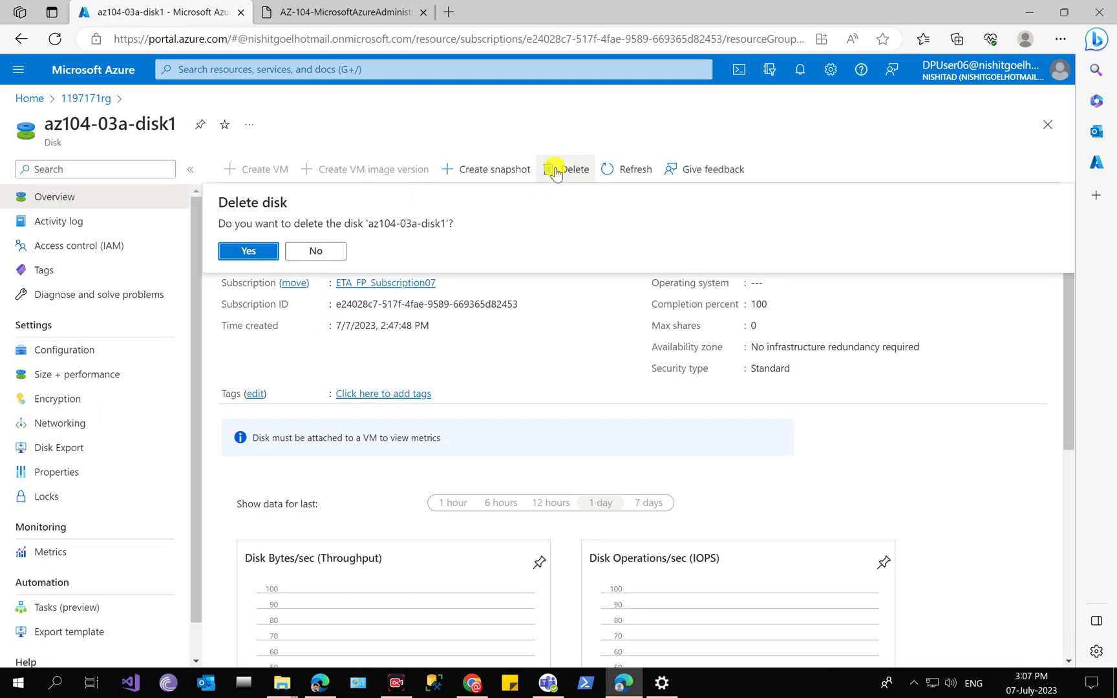
click(249, 251)
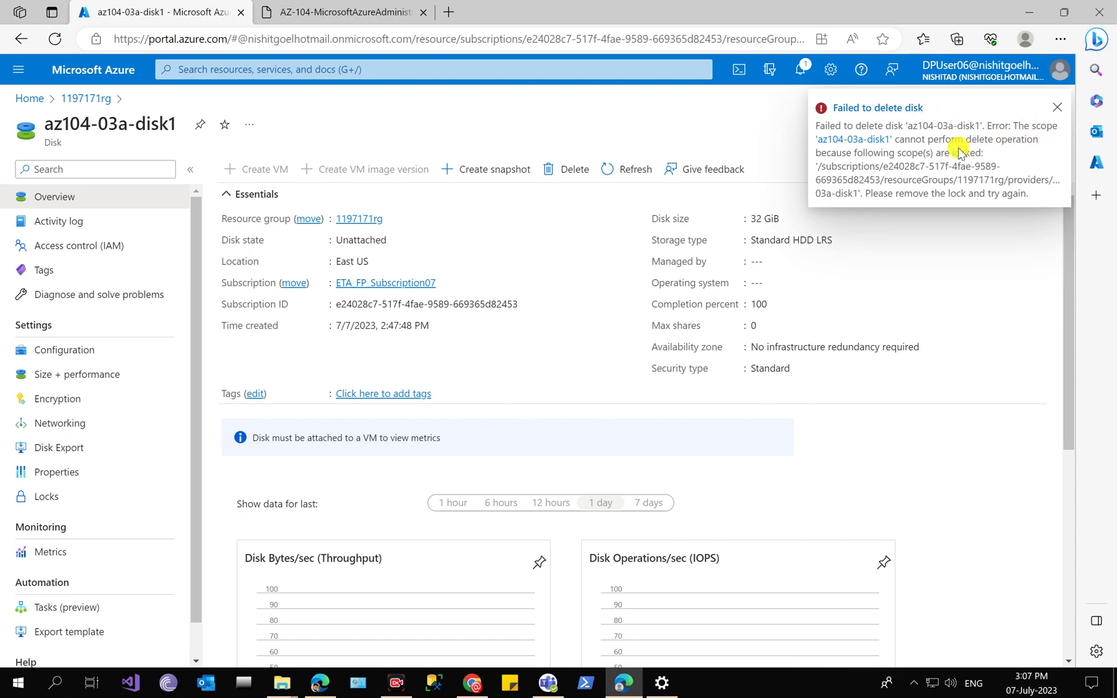
scroll(492, 464, down, 2)
scroll(492, 463, up, 2)
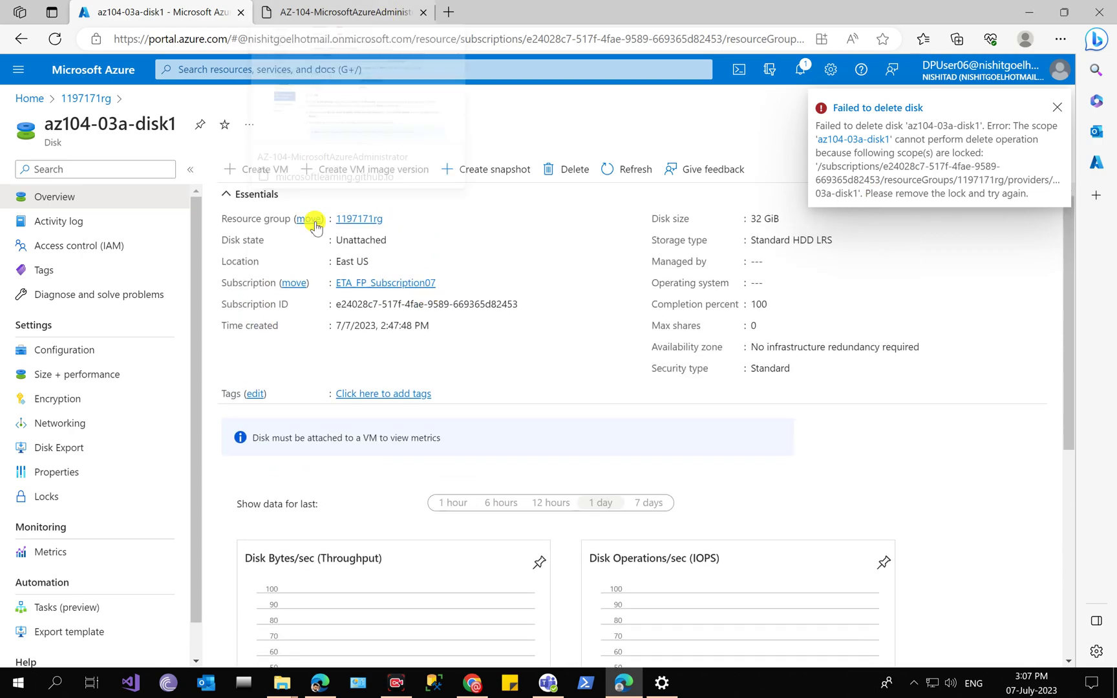
- Refresh the locks list of az104-03a-disk1 and remove the dnddddd lock
click(29, 496)
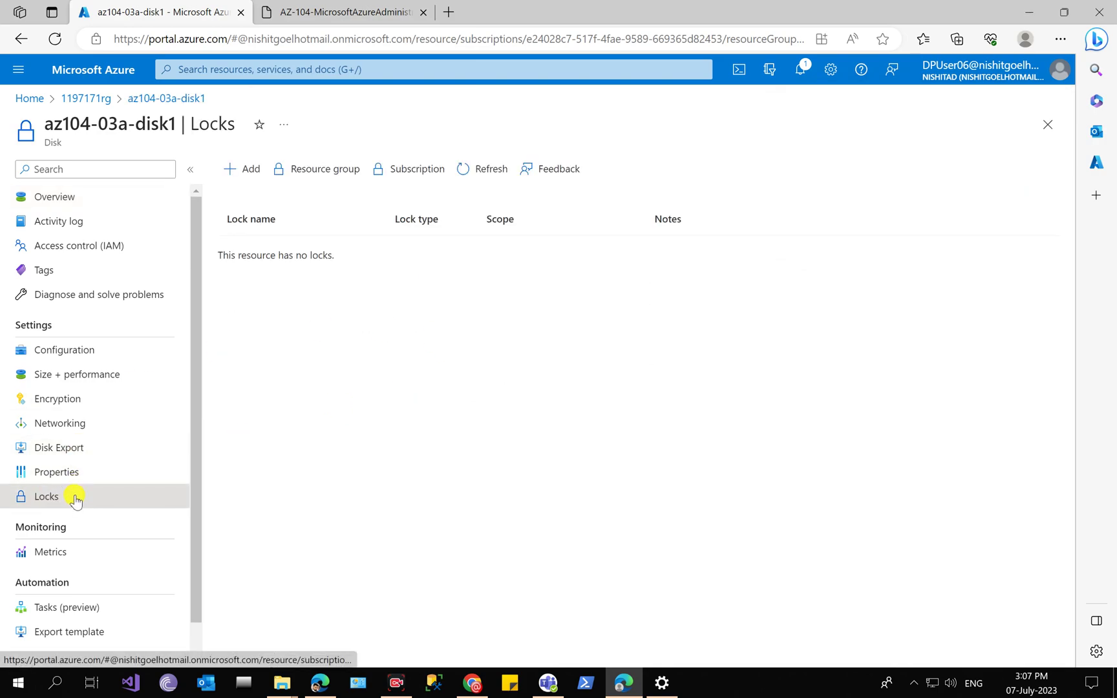
click(481, 169)
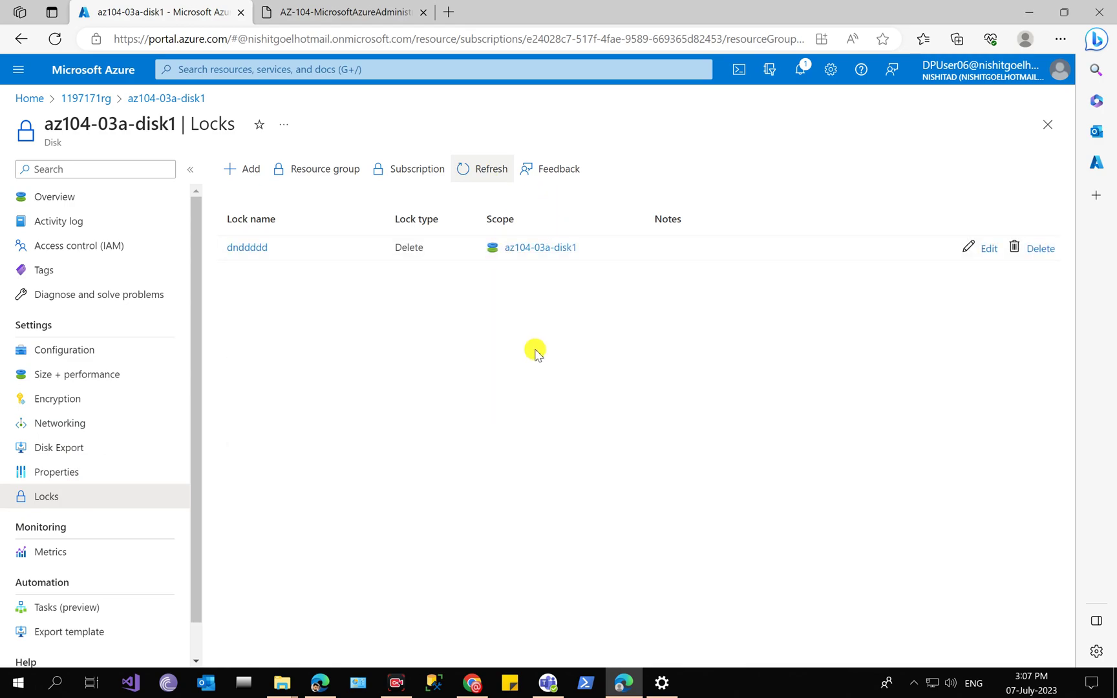
click(1041, 249)
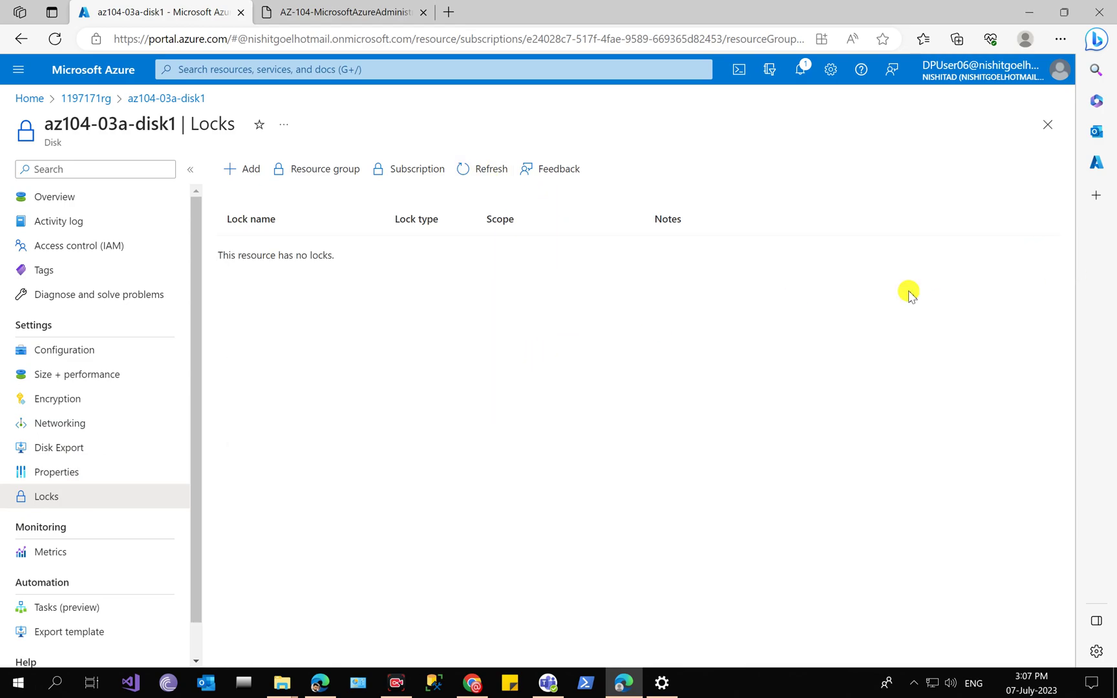
- Read the rest of Task 3, the clean-up instructions and the review section in the lab manual
click(314, 12)
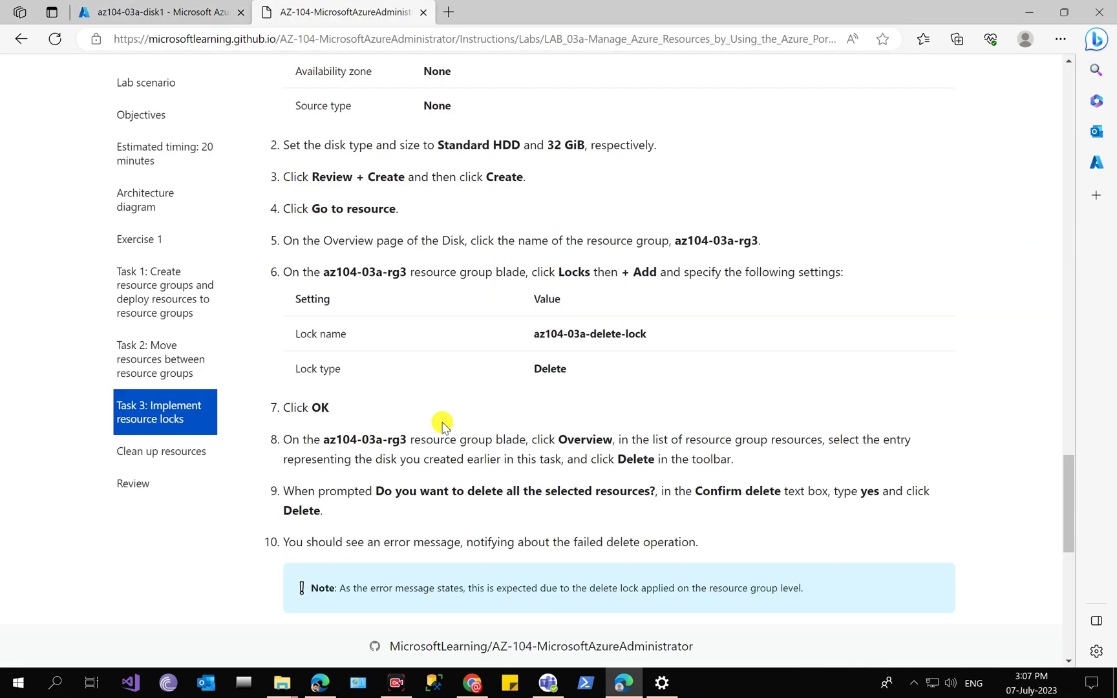
scroll(712, 498, down, 3)
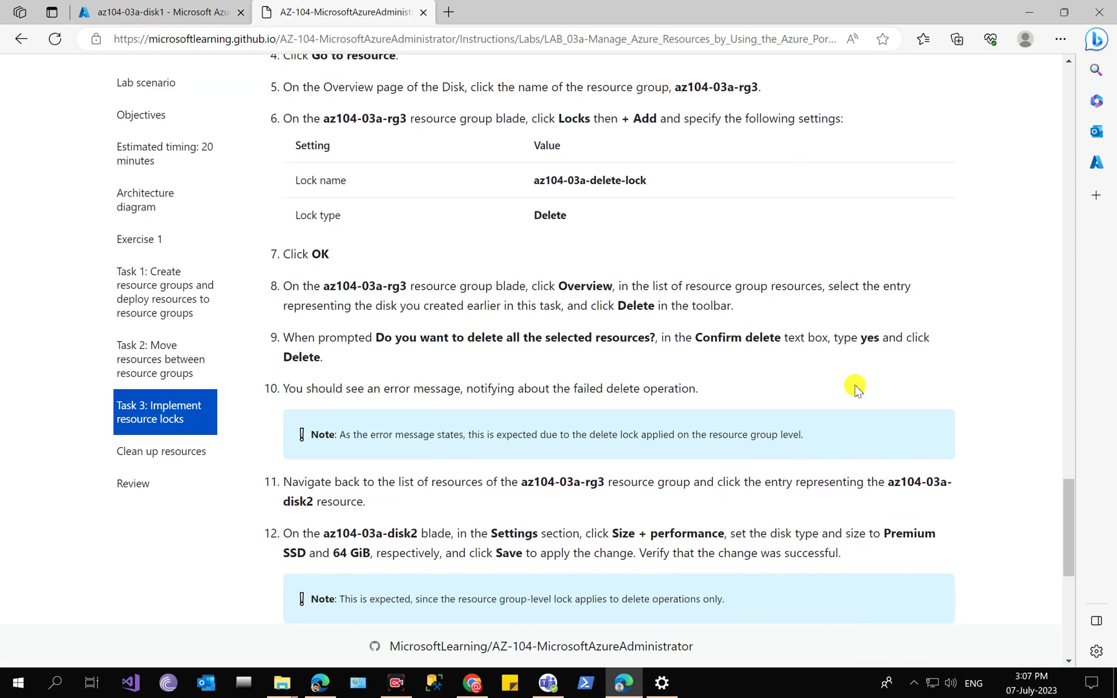
scroll(675, 424, down, 2)
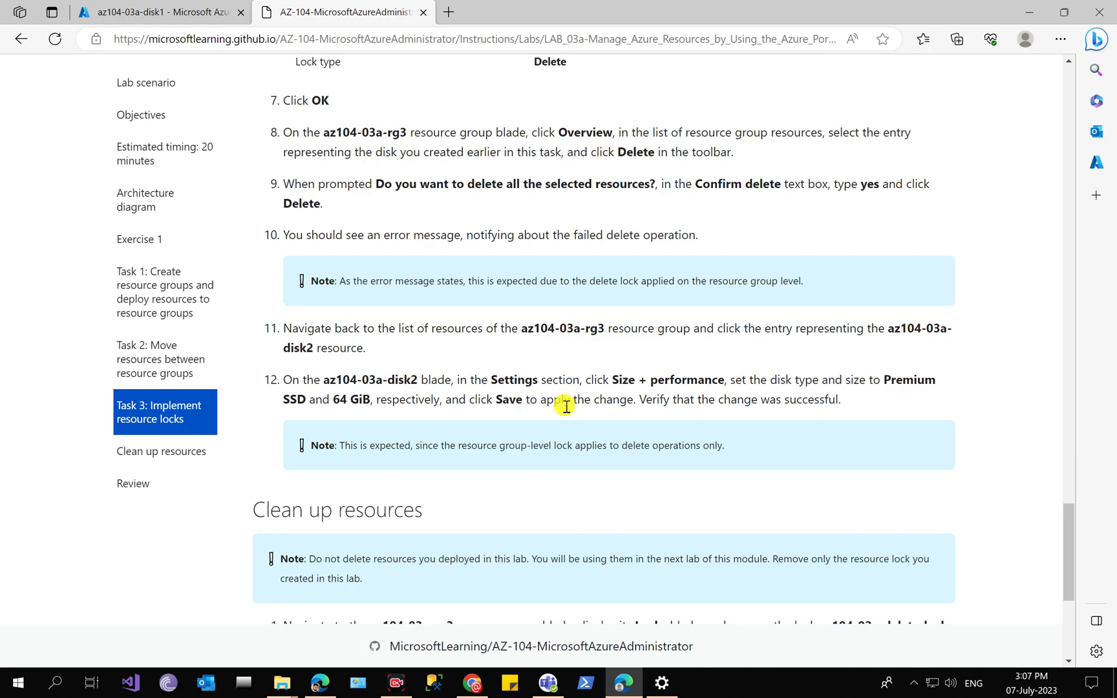
scroll(563, 401, down, 2)
scroll(565, 405, down, 3)
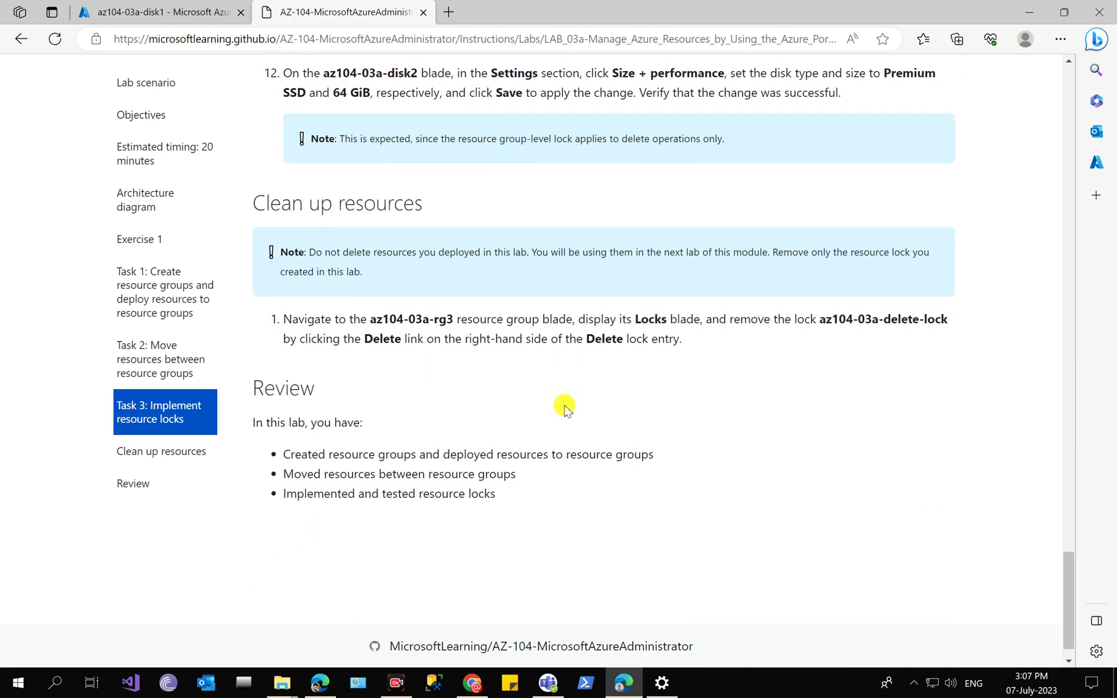
scroll(564, 407, down, 1)
- Reopen az104-03a-disk1 from resource group 1197171rg and delete the disk, confirming the deletion
click(213, 8)
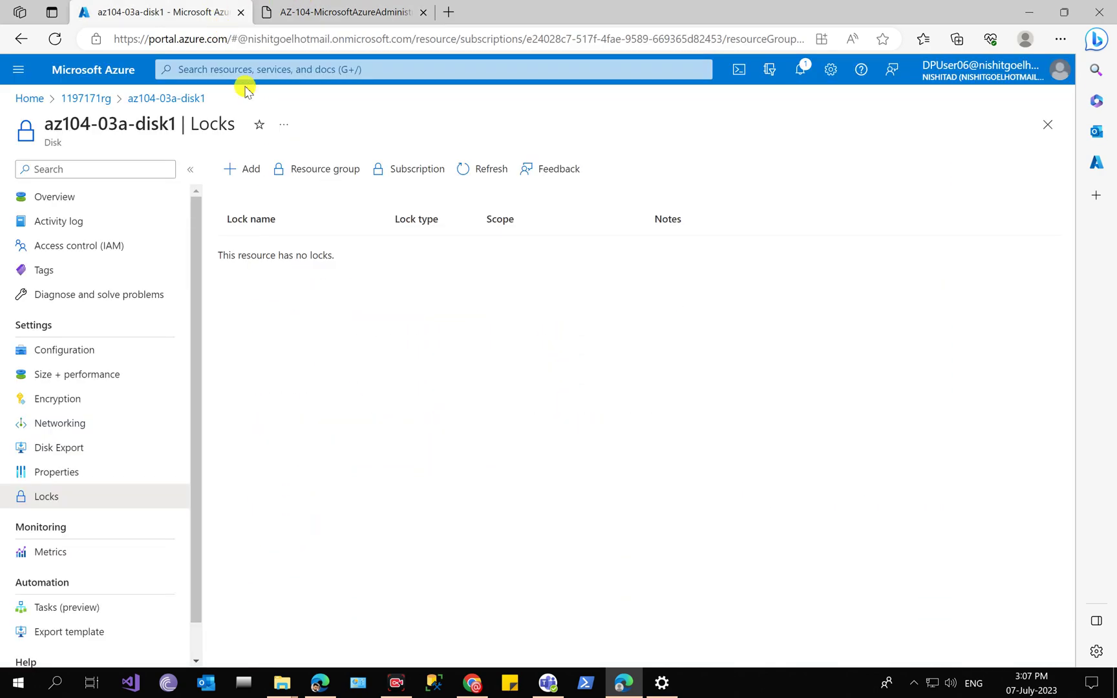
click(86, 99)
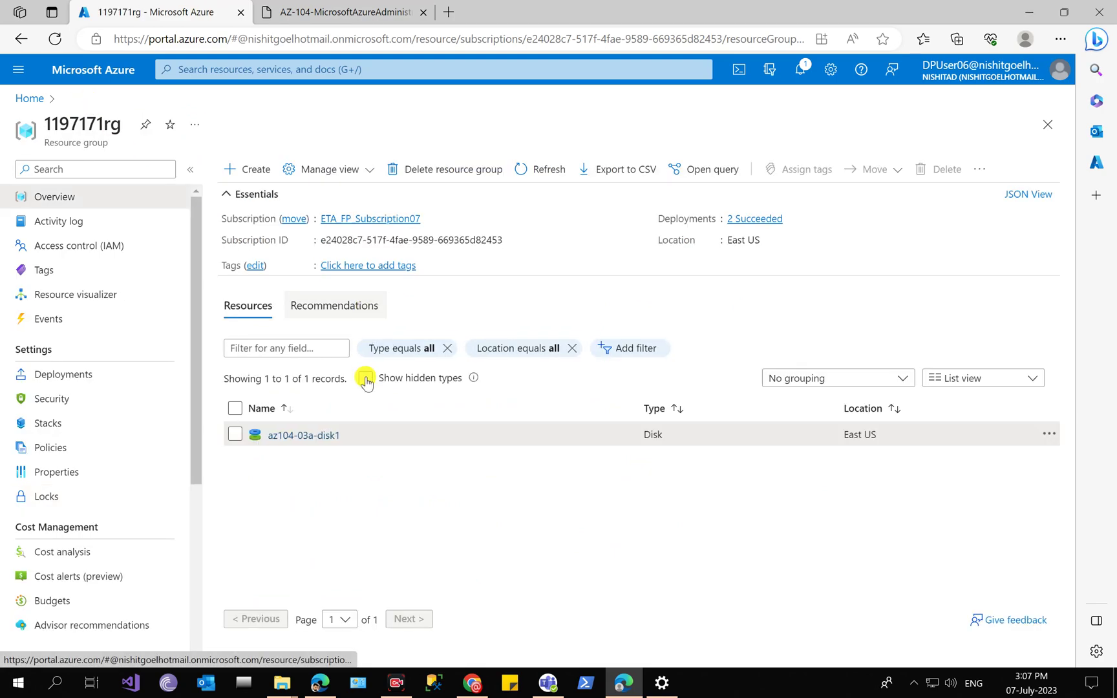
click(315, 437)
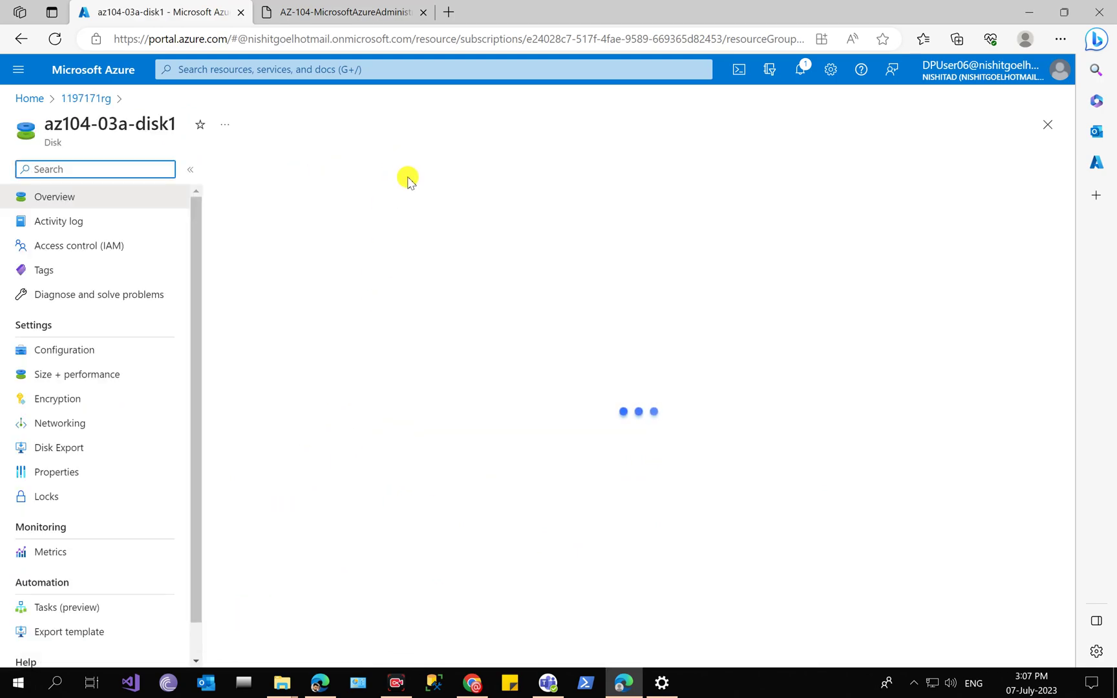
click(555, 169)
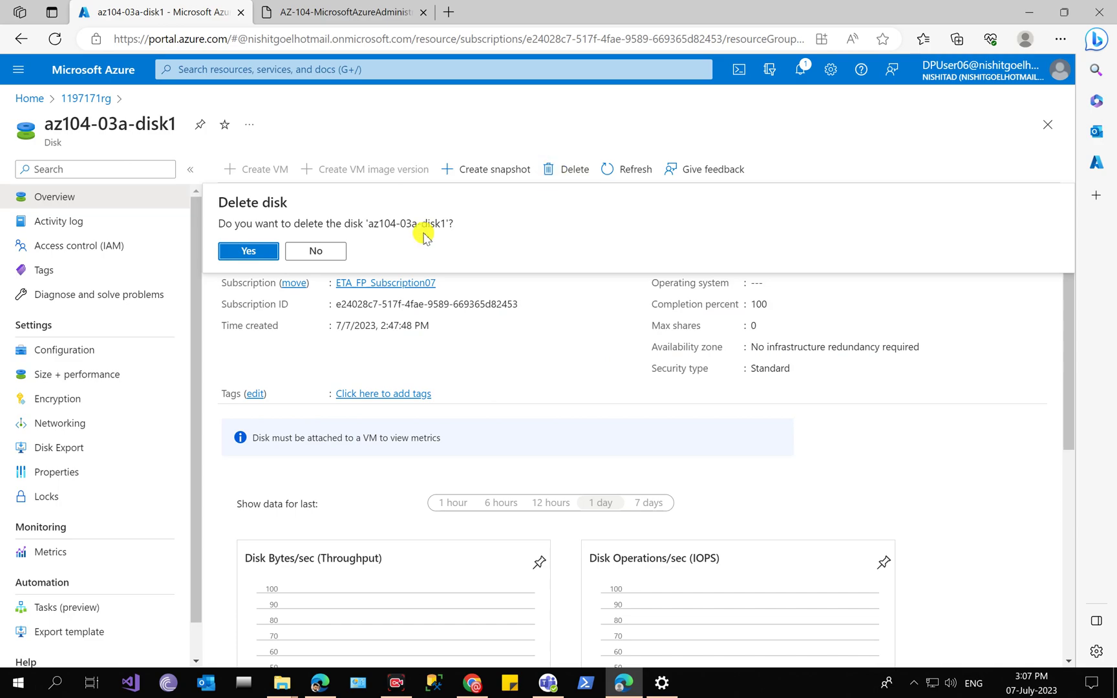
click(248, 250)
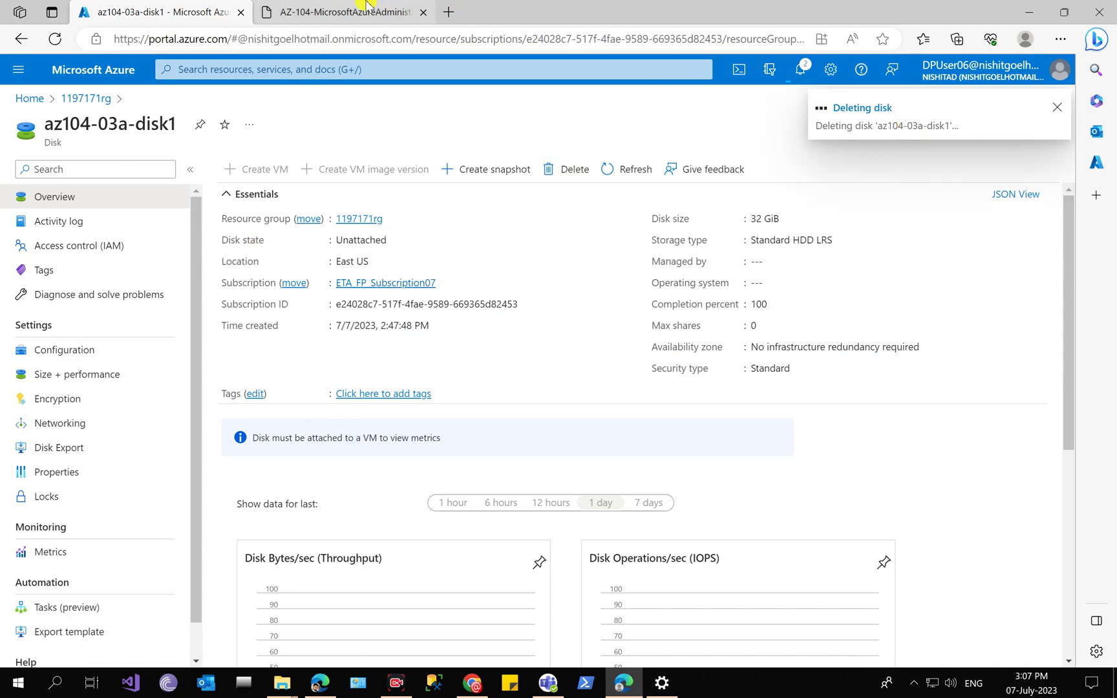
- Go back to the beginning of the lab manual to look over the lab scenario and objectives
click(342, 11)
scroll(465, 291, up, 5)
scroll(458, 350, up, 15)
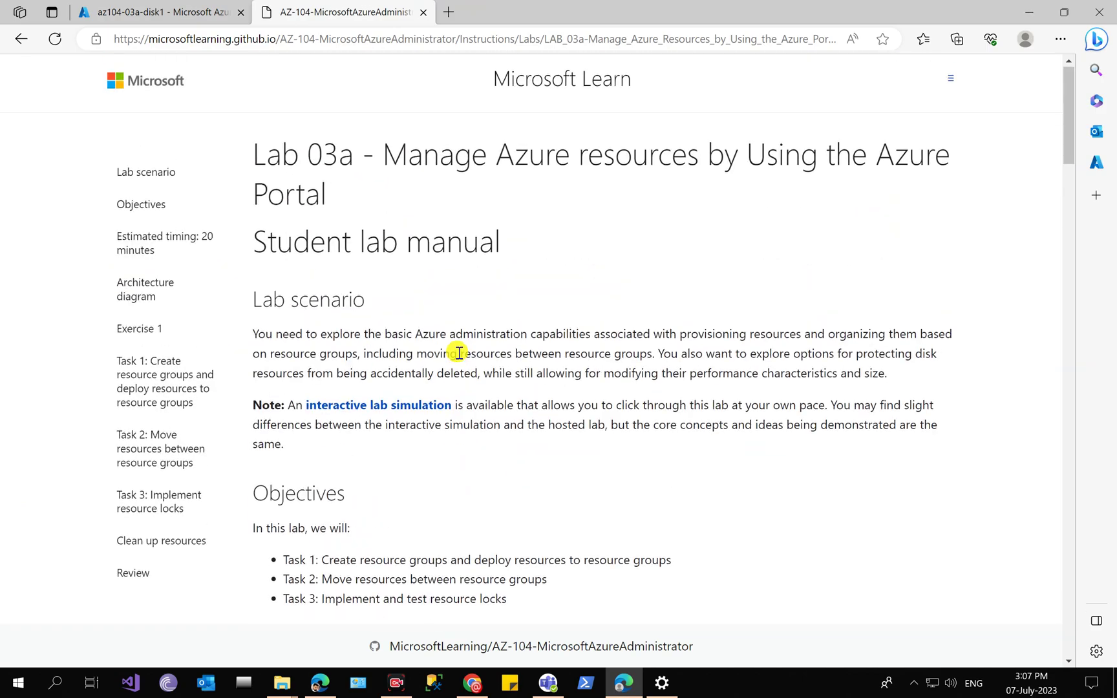